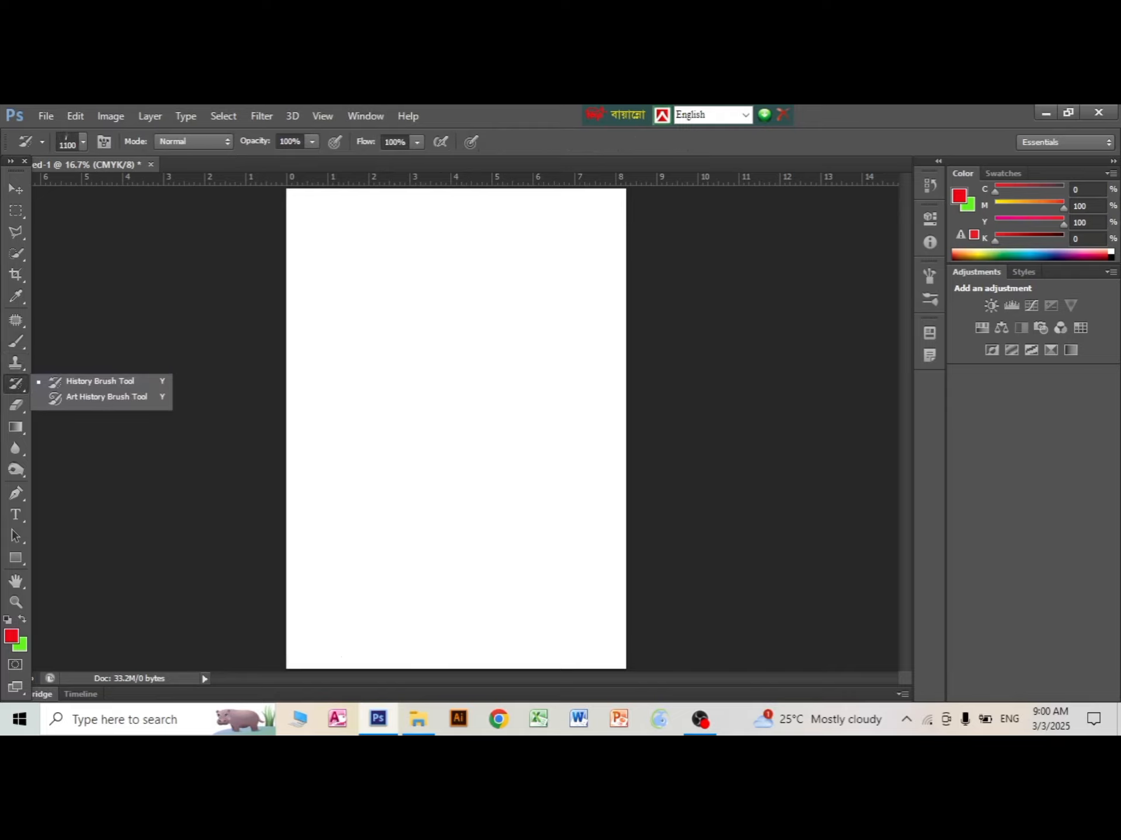
Show the History panel and paint a short slanted red stroke near the middle of the blank page with the Brush tool.
left_click(366, 115)
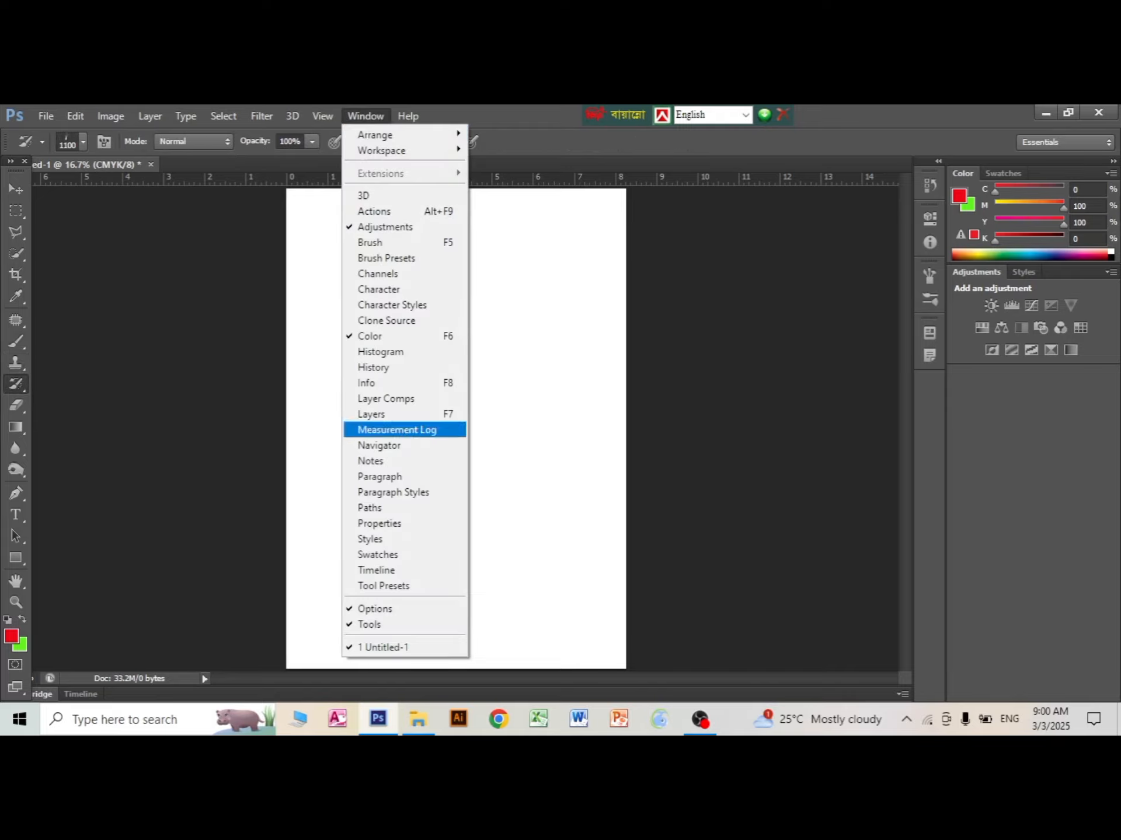
left_click(374, 367)
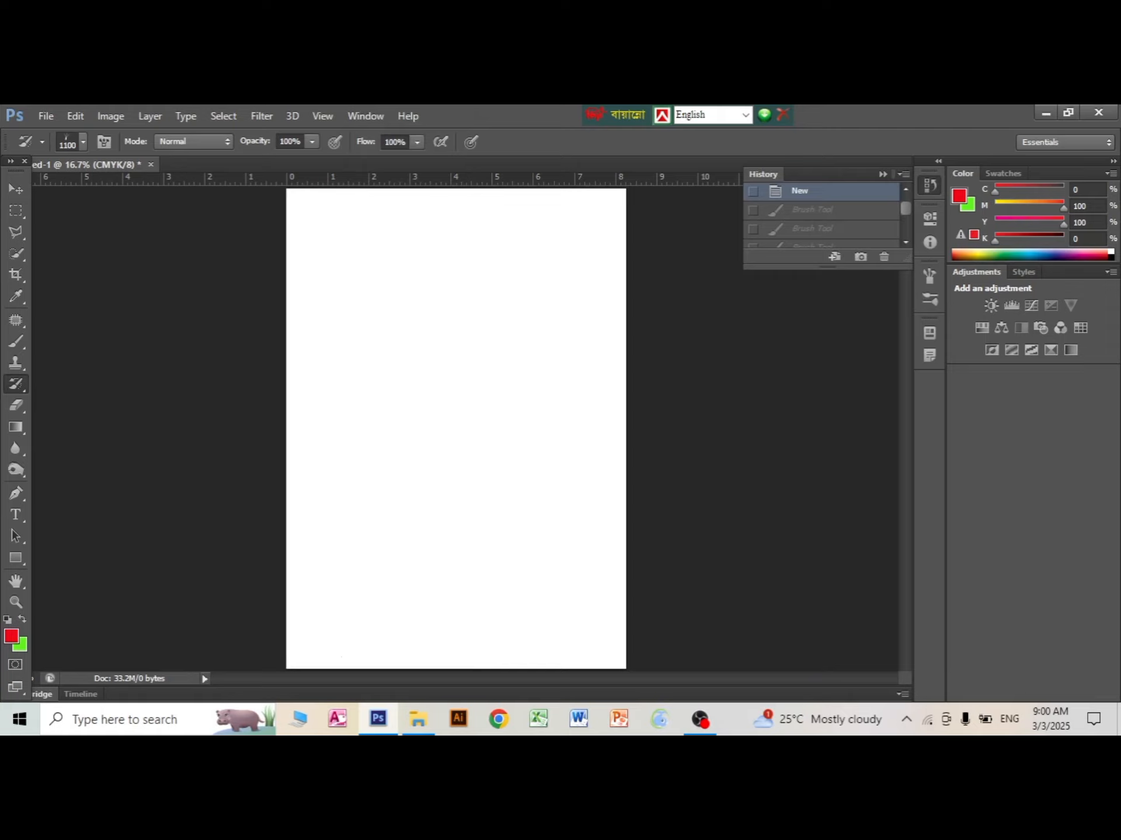
key("v")
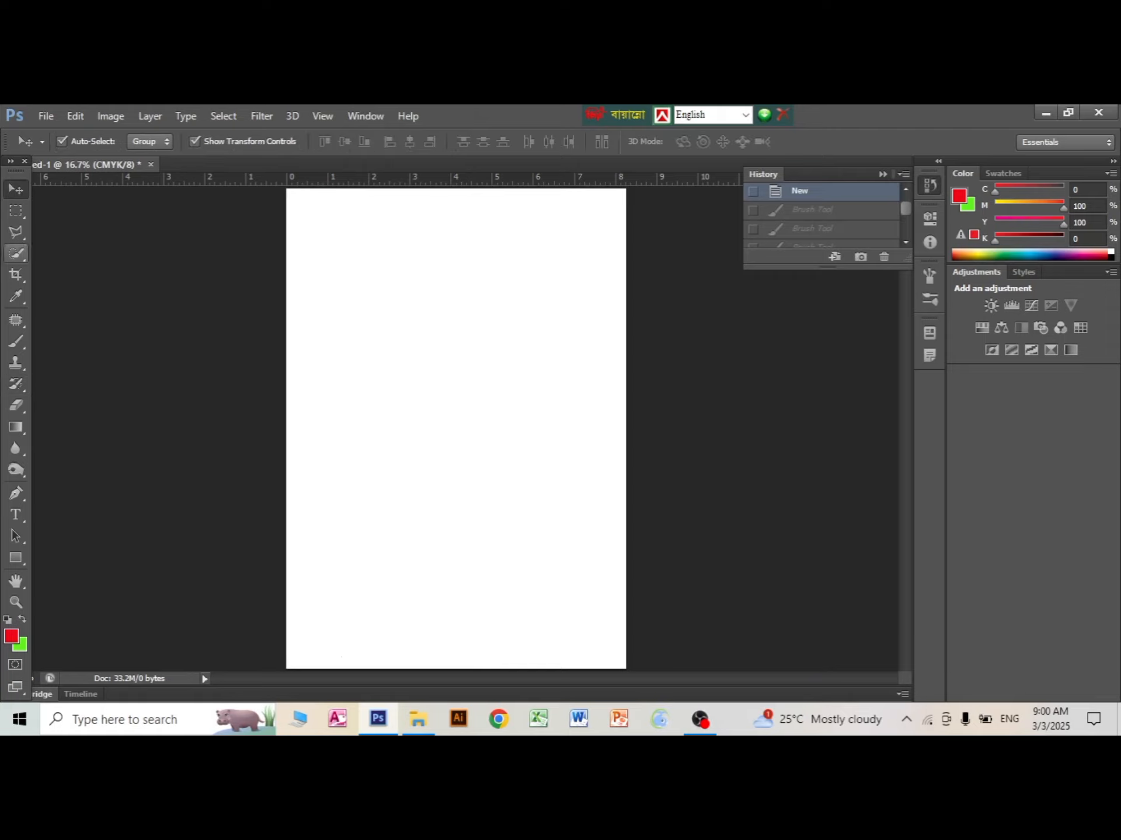
left_click(16, 320)
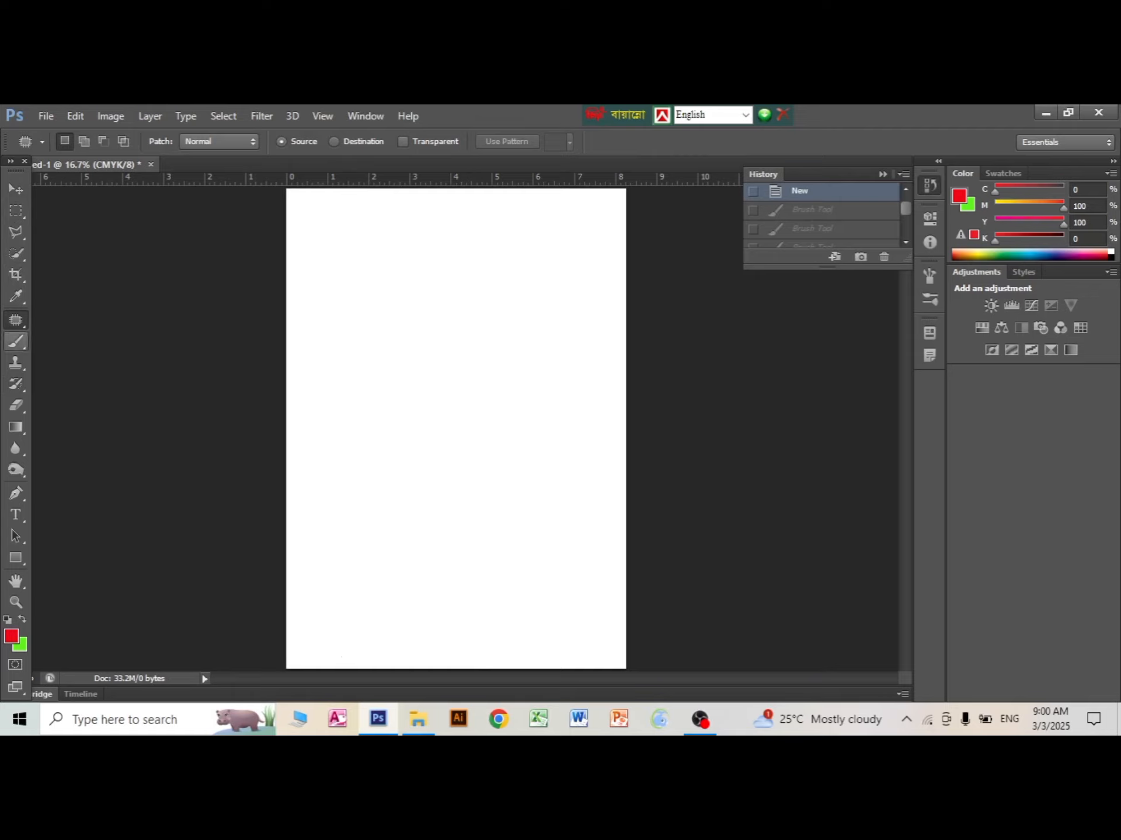
left_click(15, 342)
left_click(86, 338)
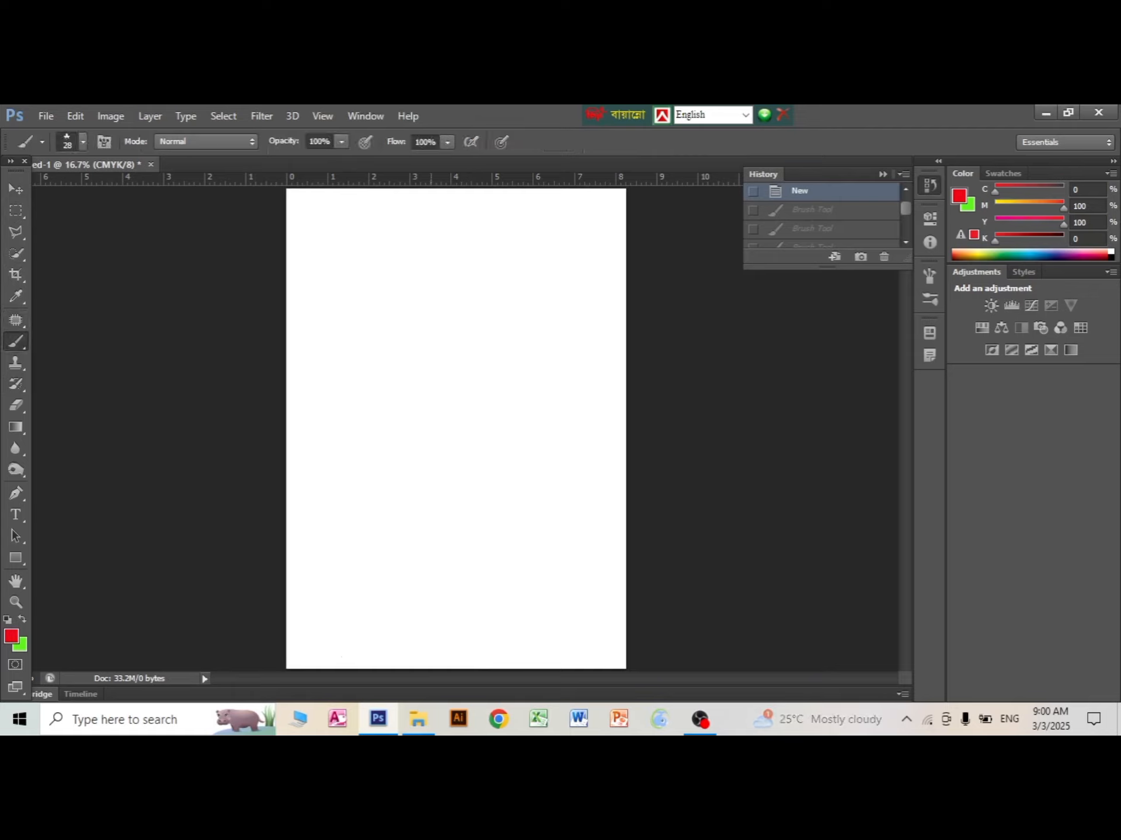
left_click_drag(435, 377, 409, 444)
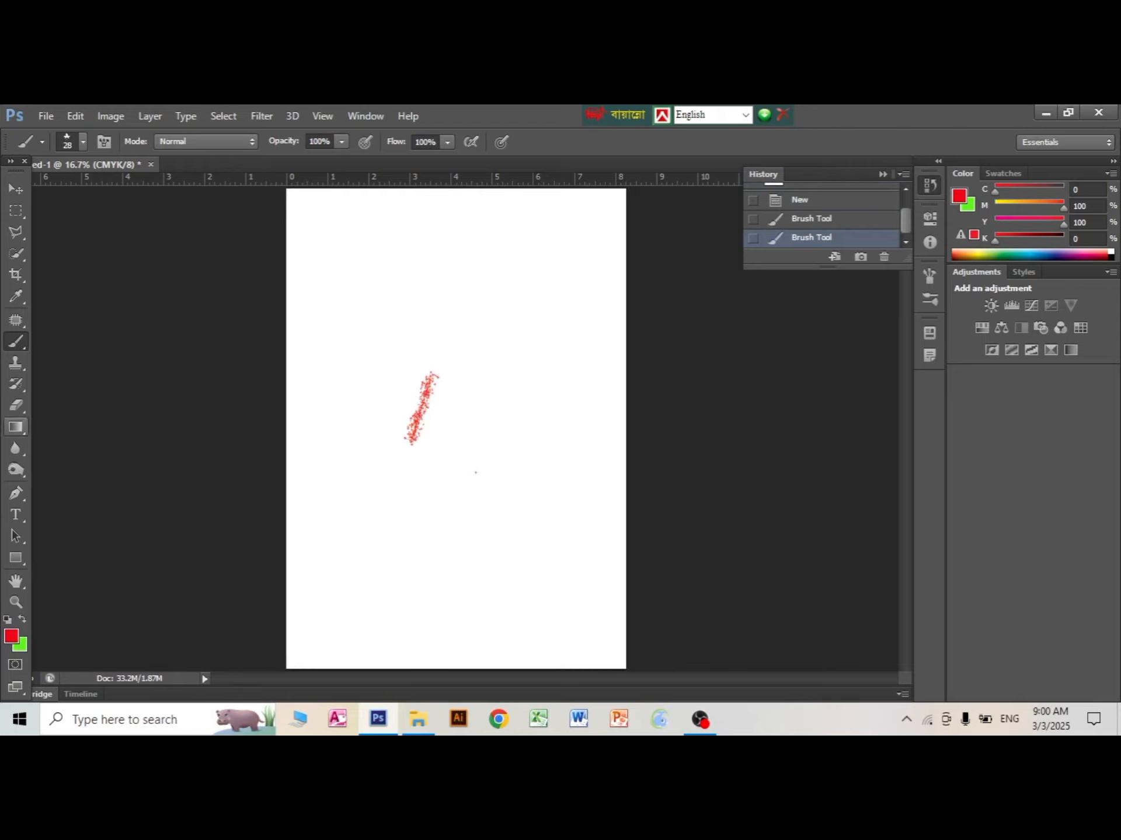
Apply the Blur tool once on the page just left of the red stroke.
left_click(16, 448)
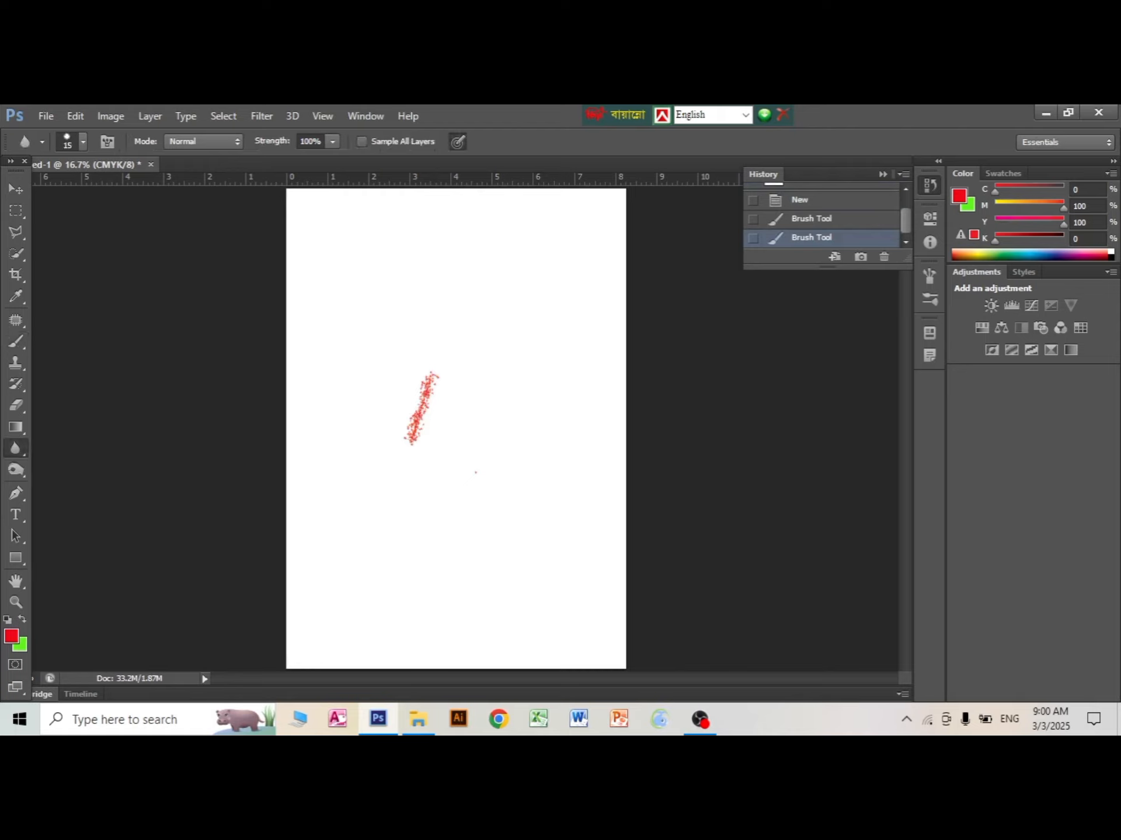
left_click(355, 408)
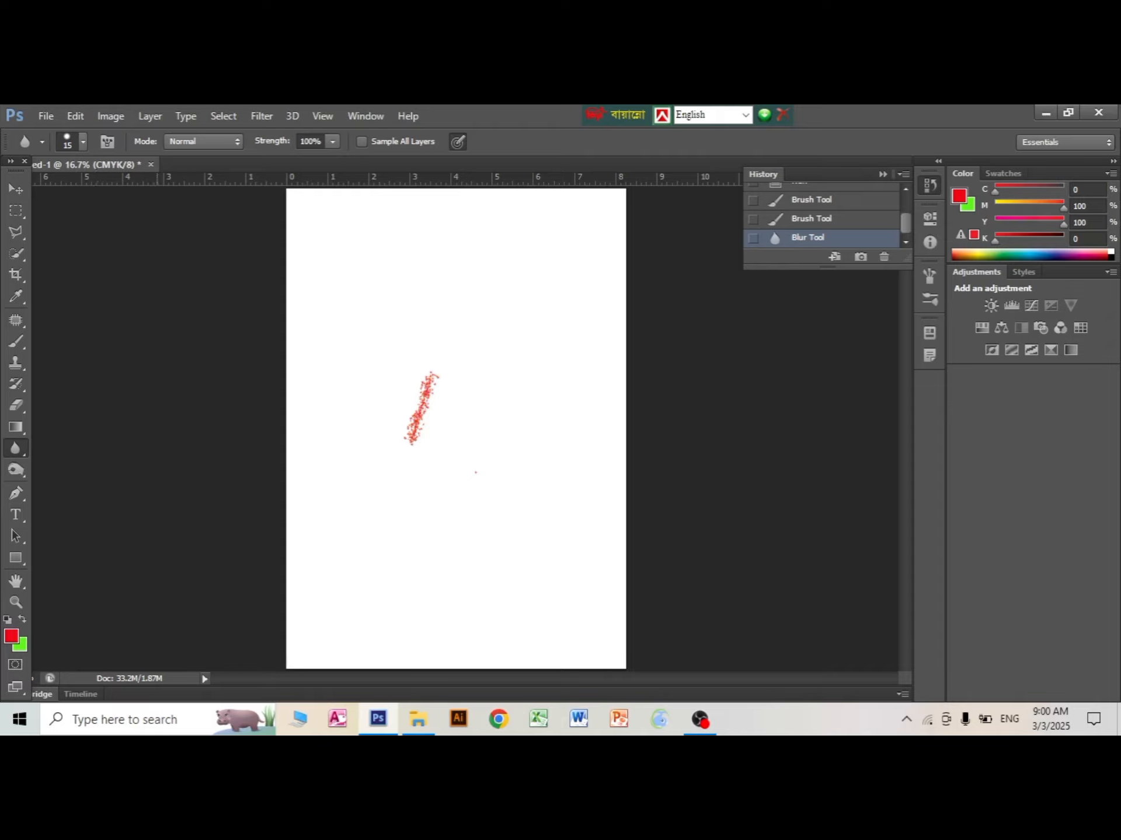
Show the Info panel.
left_click(365, 116)
mouse_move(408, 115)
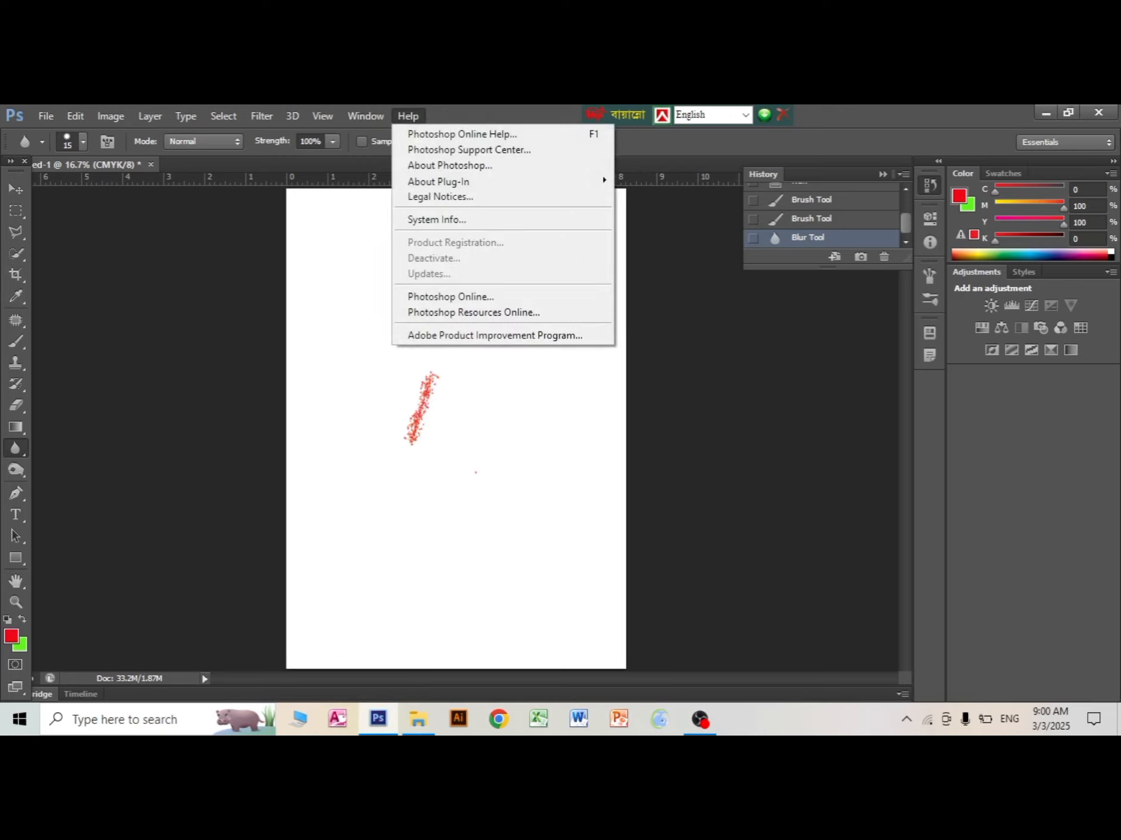
mouse_move(366, 116)
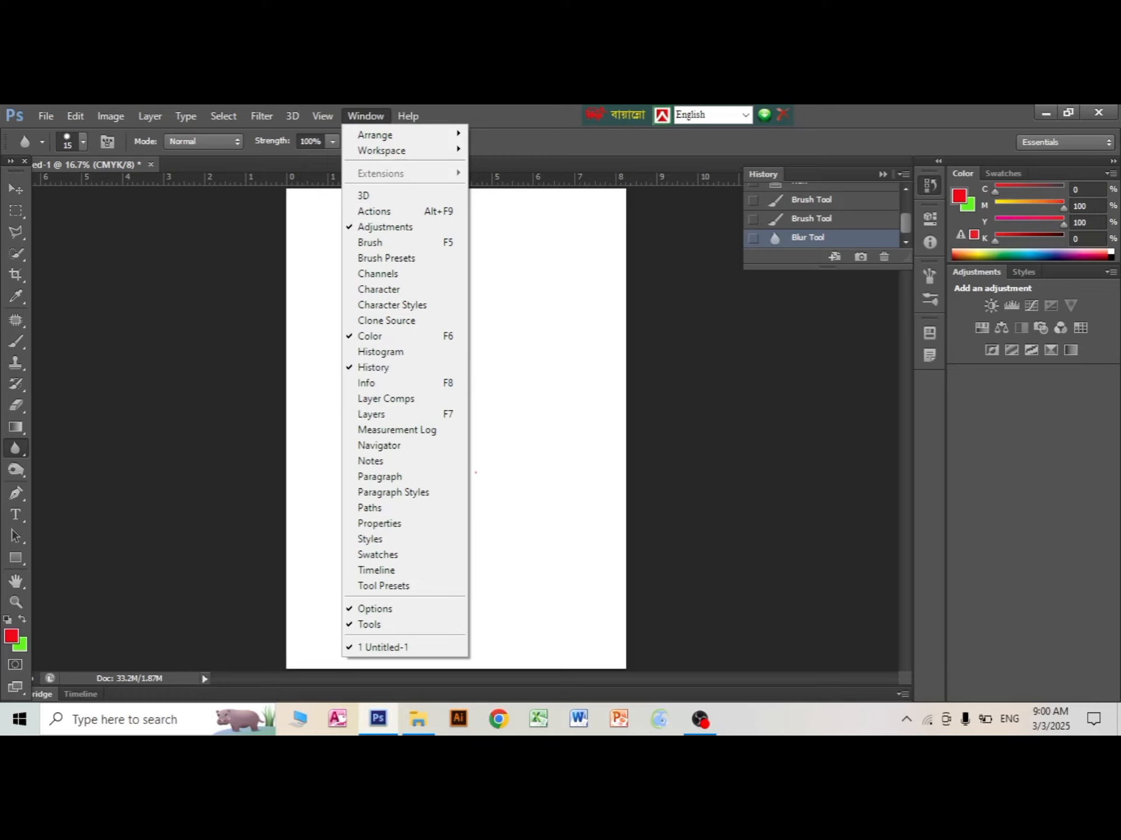
left_click(476, 472)
left_click(365, 115)
left_click(367, 382)
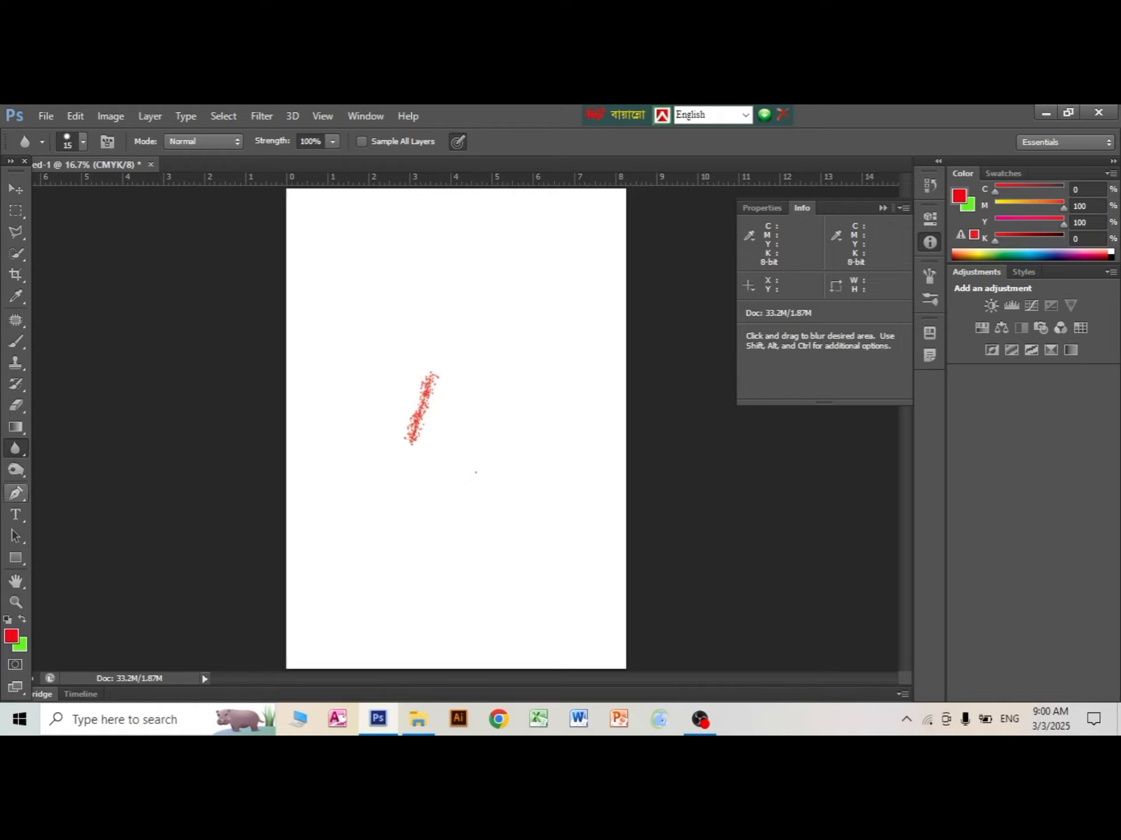
Try to open the image food 1 from the Desktop.
left_click(46, 116)
left_click(64, 149)
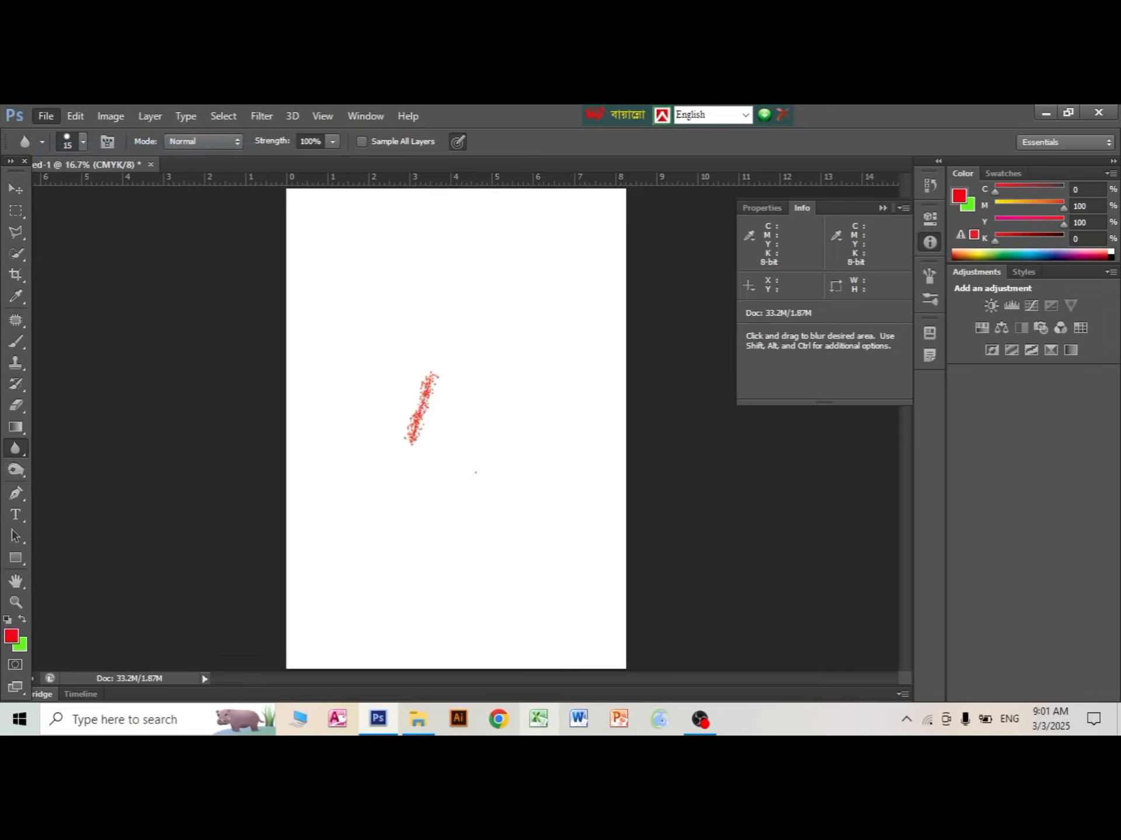
left_click(377, 494)
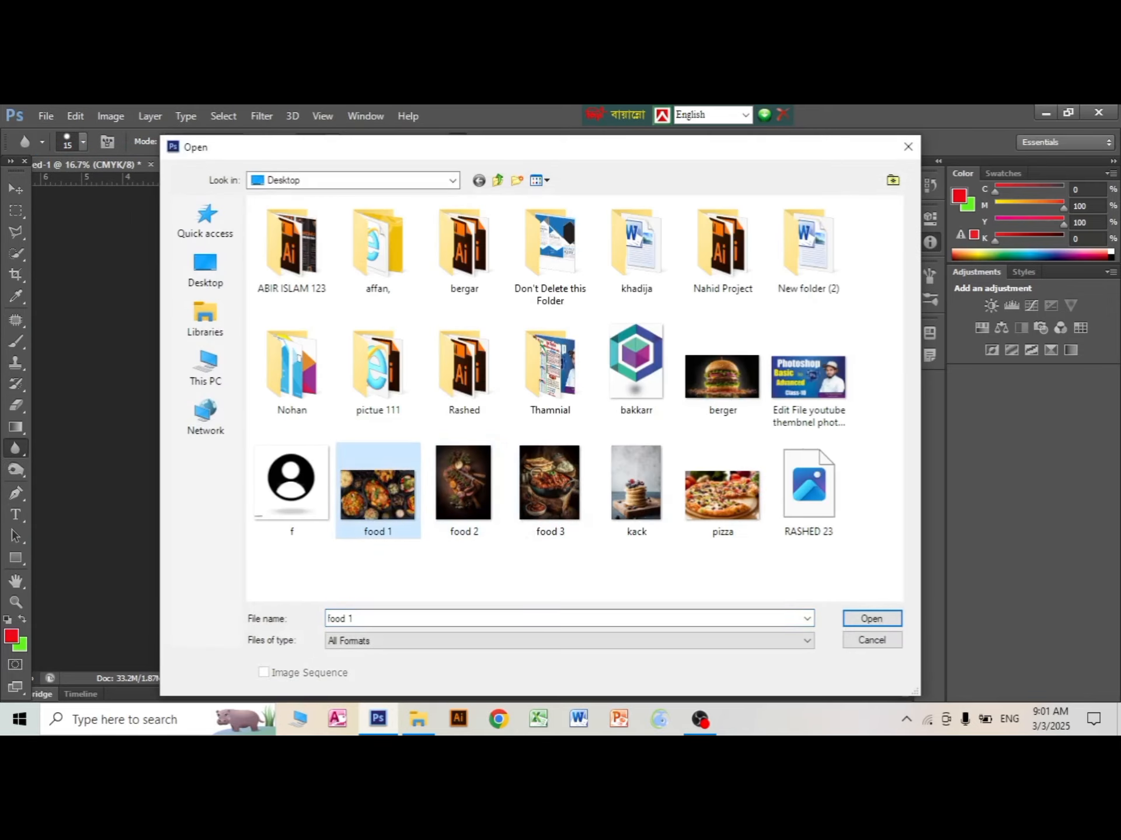
left_click(871, 618)
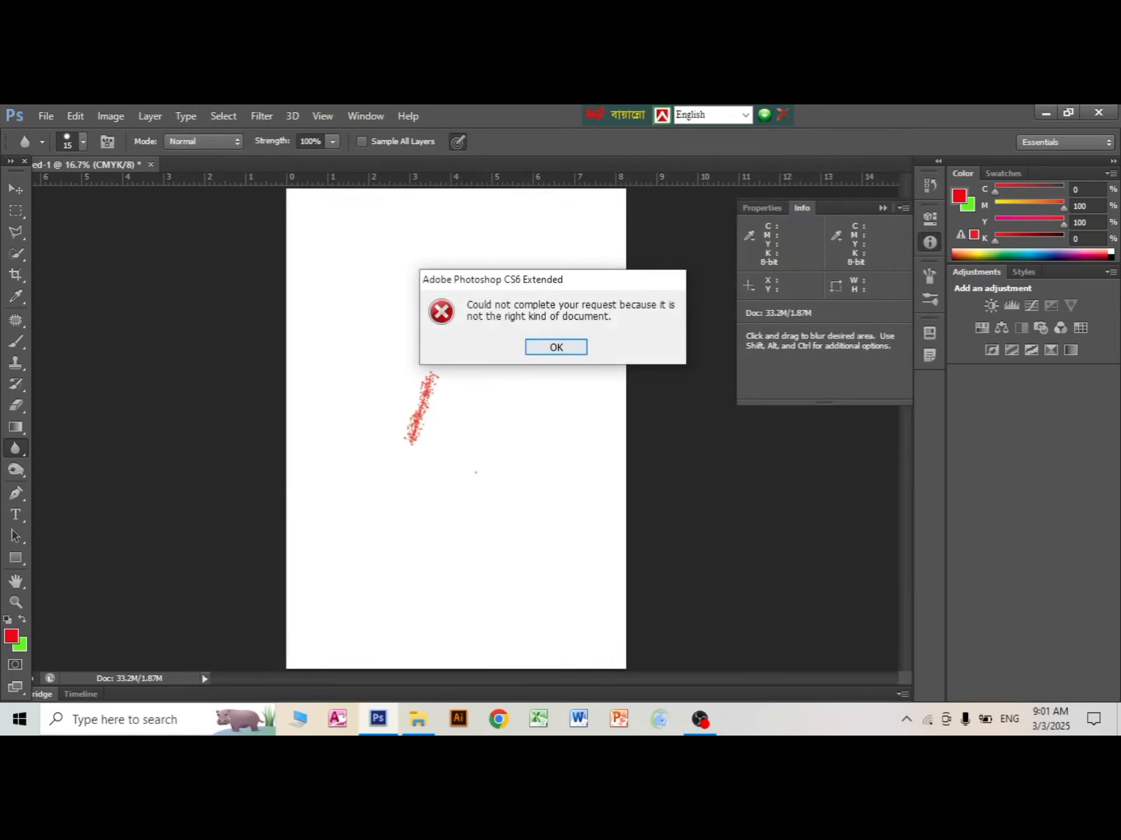
left_click(556, 347)
Open the image Edit File youtube thembnel photoshop 56 from the Desktop.
left_click(45, 115)
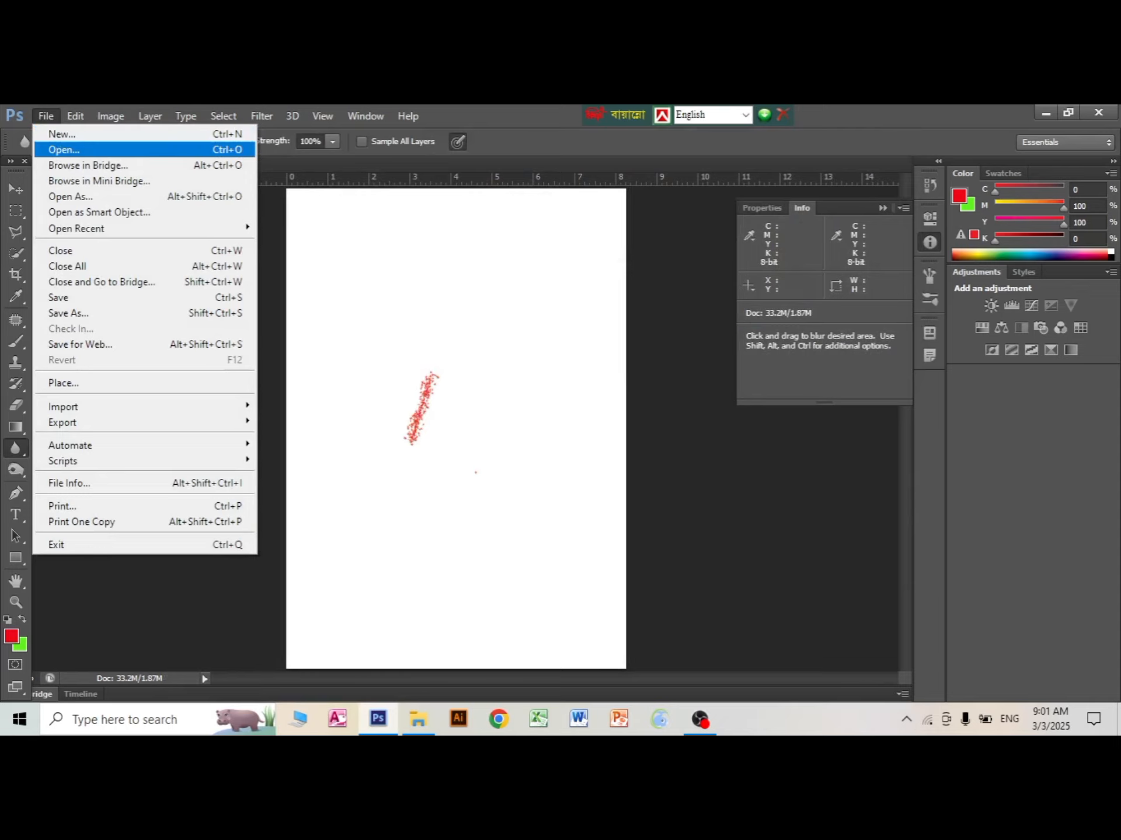
left_click(64, 149)
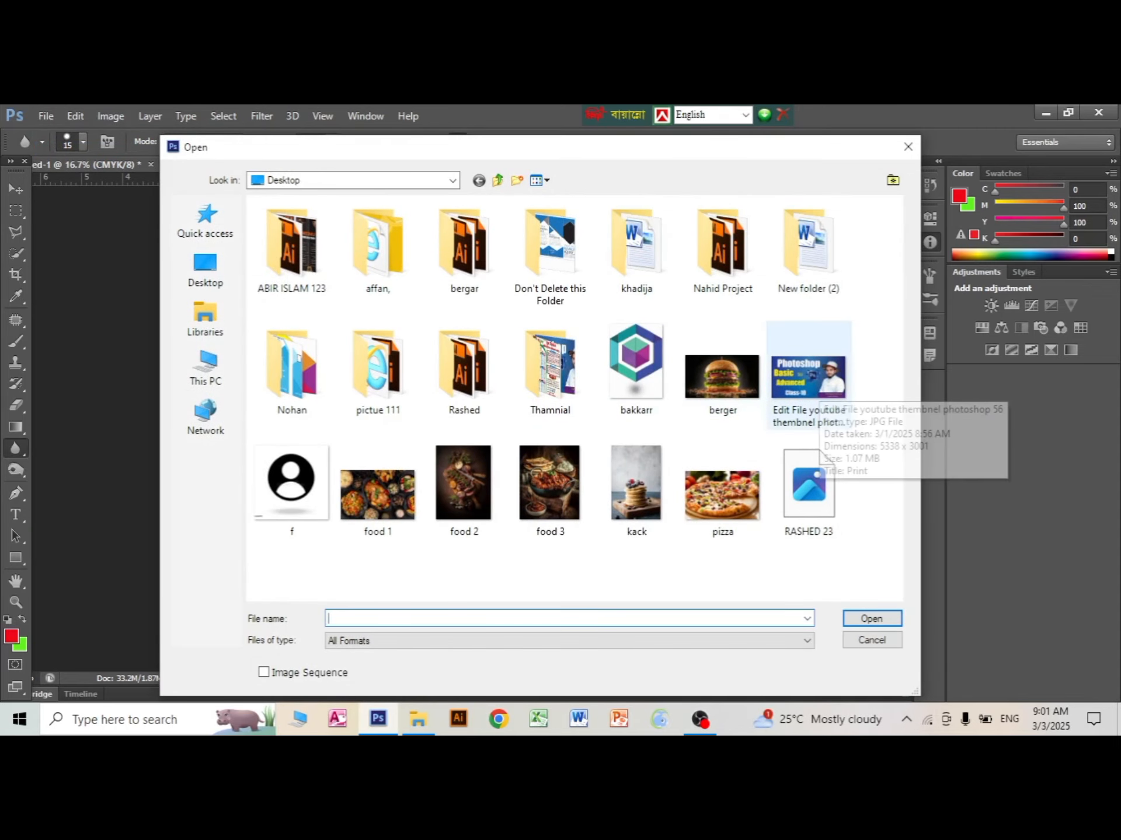
left_click(816, 387)
left_click(871, 619)
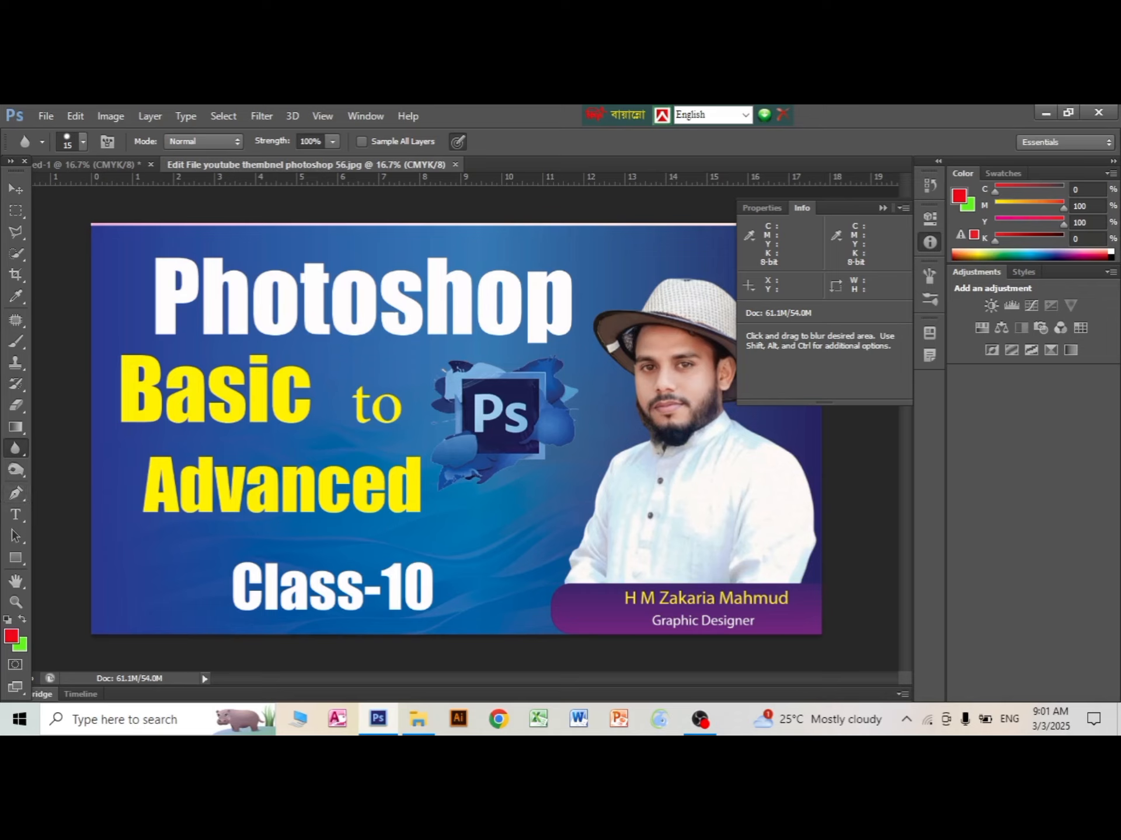
Place a color sampler point on the man's forehead with the Color Sampler tool.
key("i")
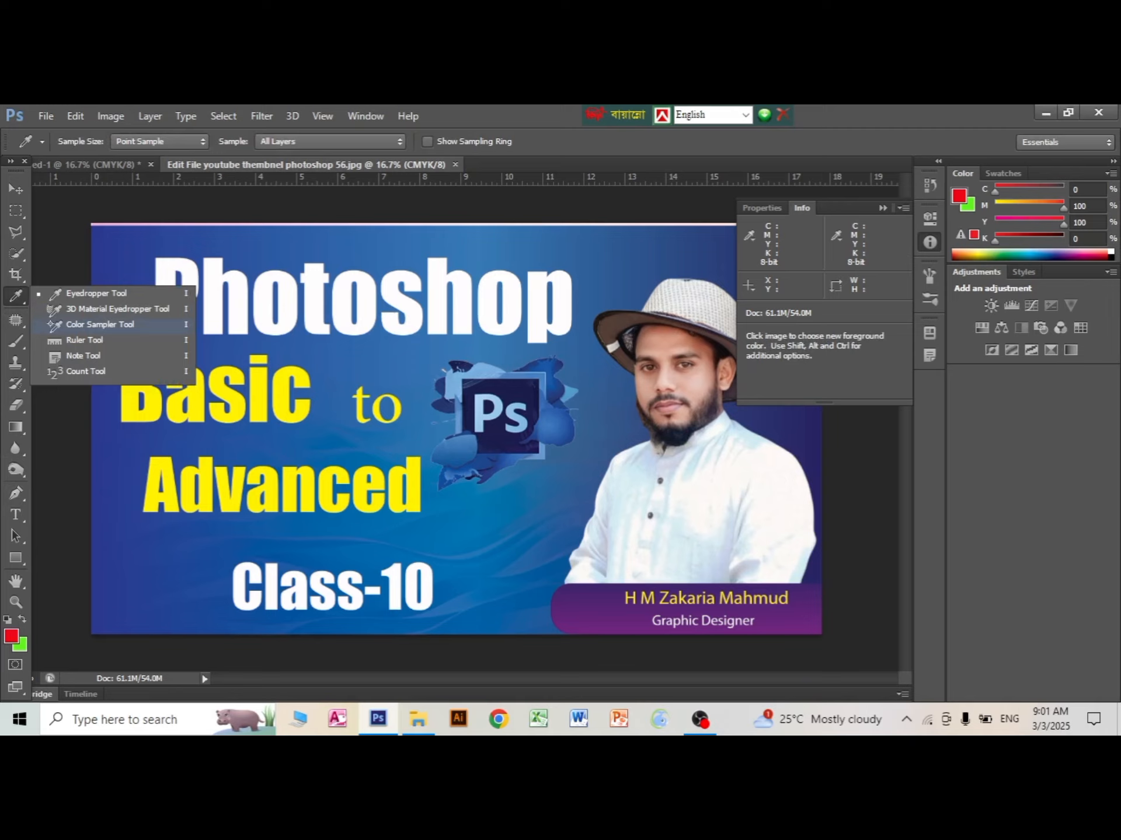
left_click(100, 323)
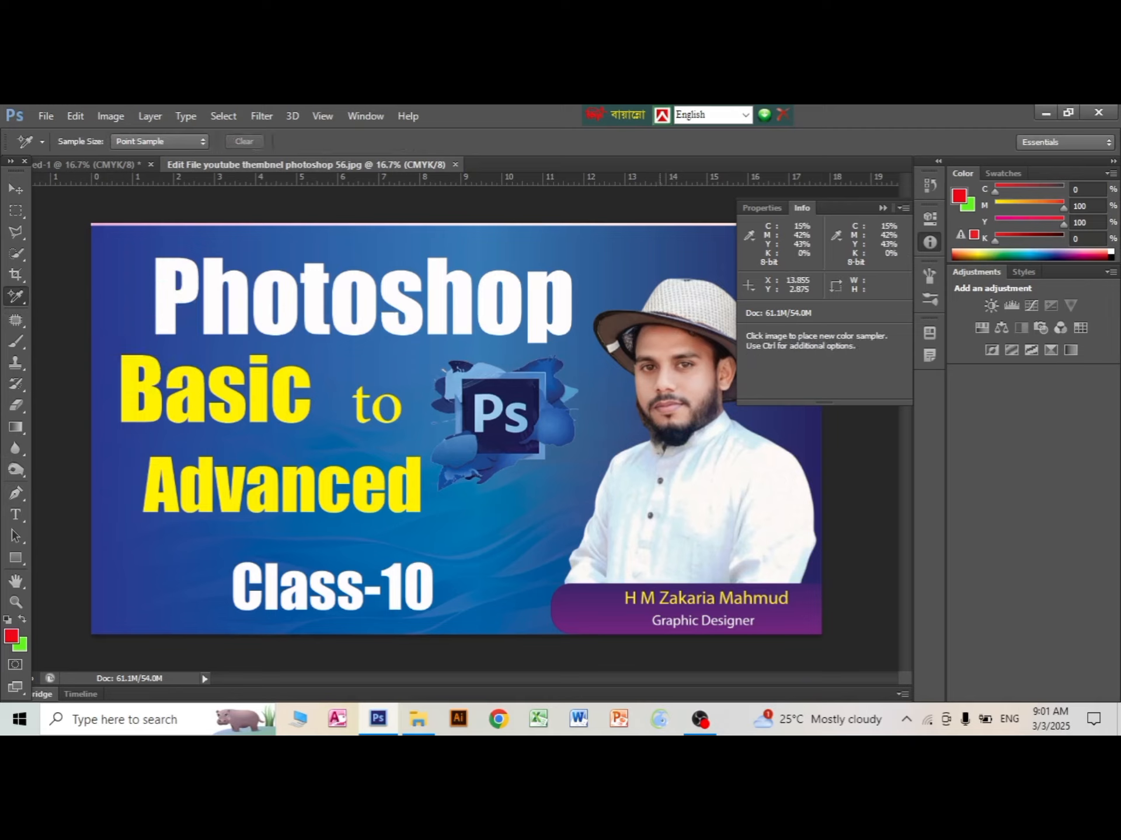
left_click(660, 344)
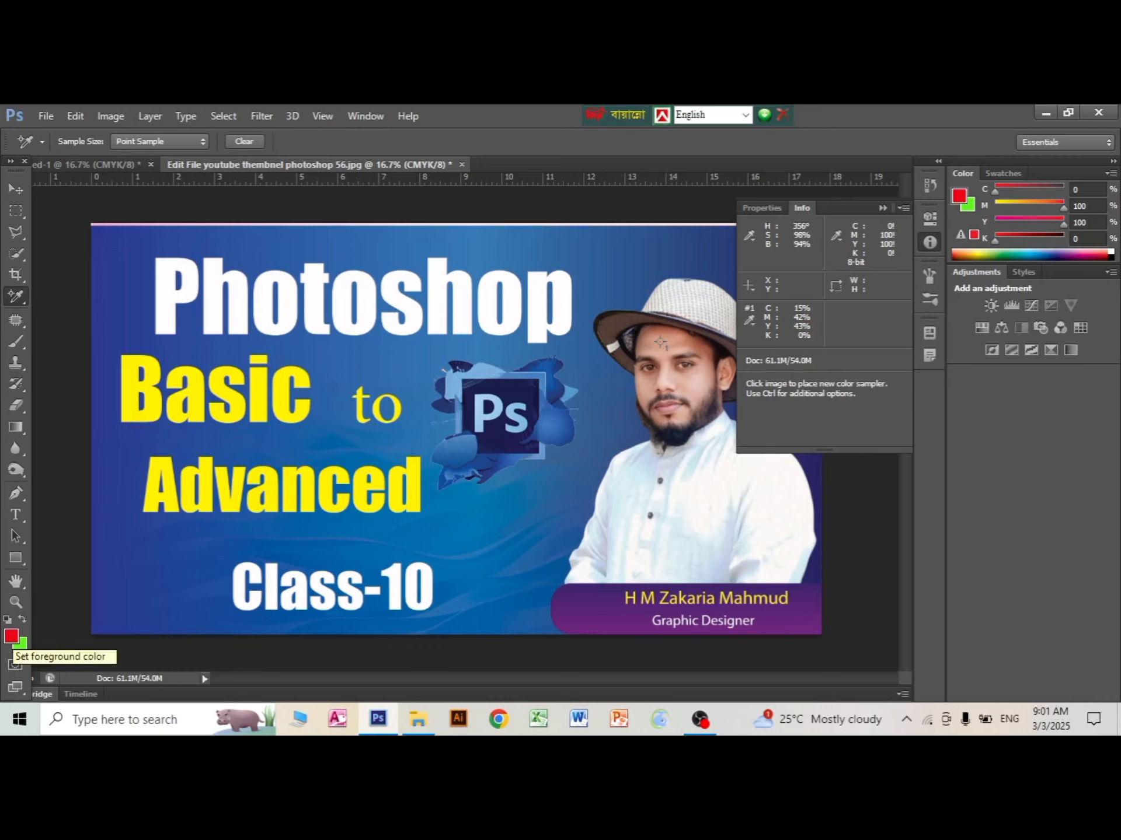
Set the foreground color to the sampled skin tone: C 15, M 42, Y 43.
left_click(11, 637)
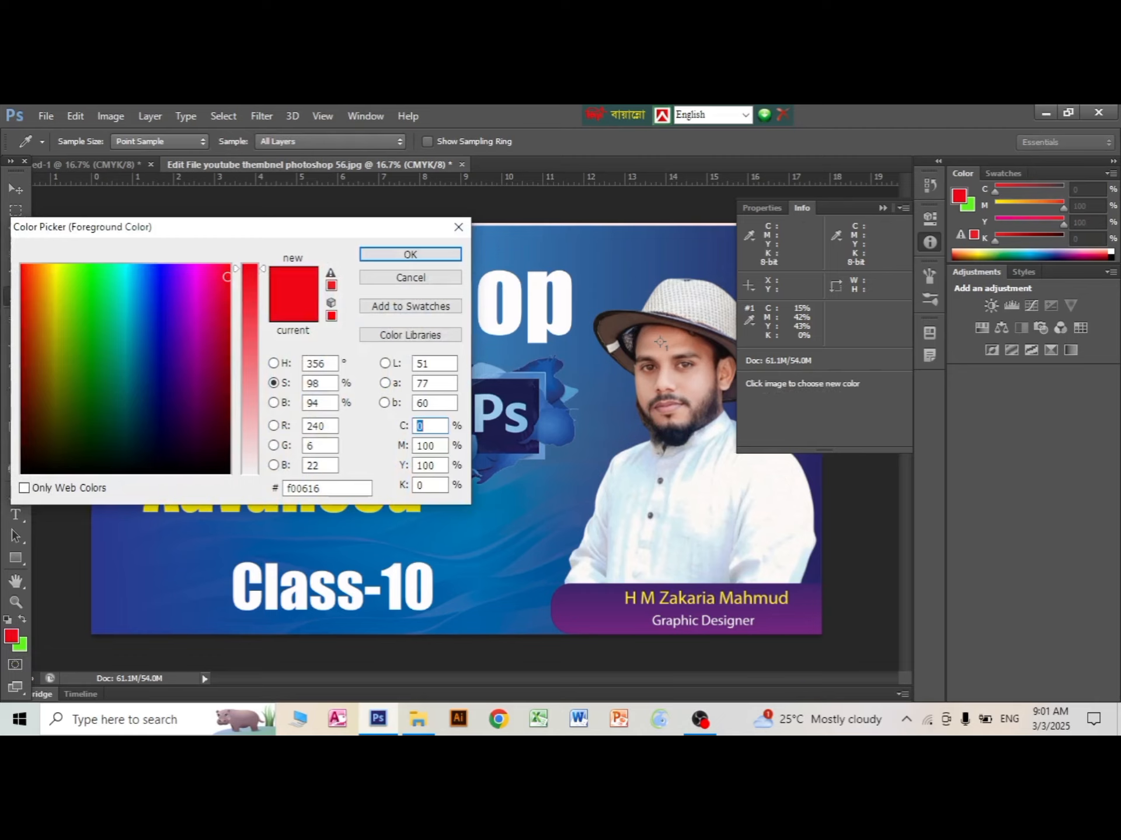
type("15")
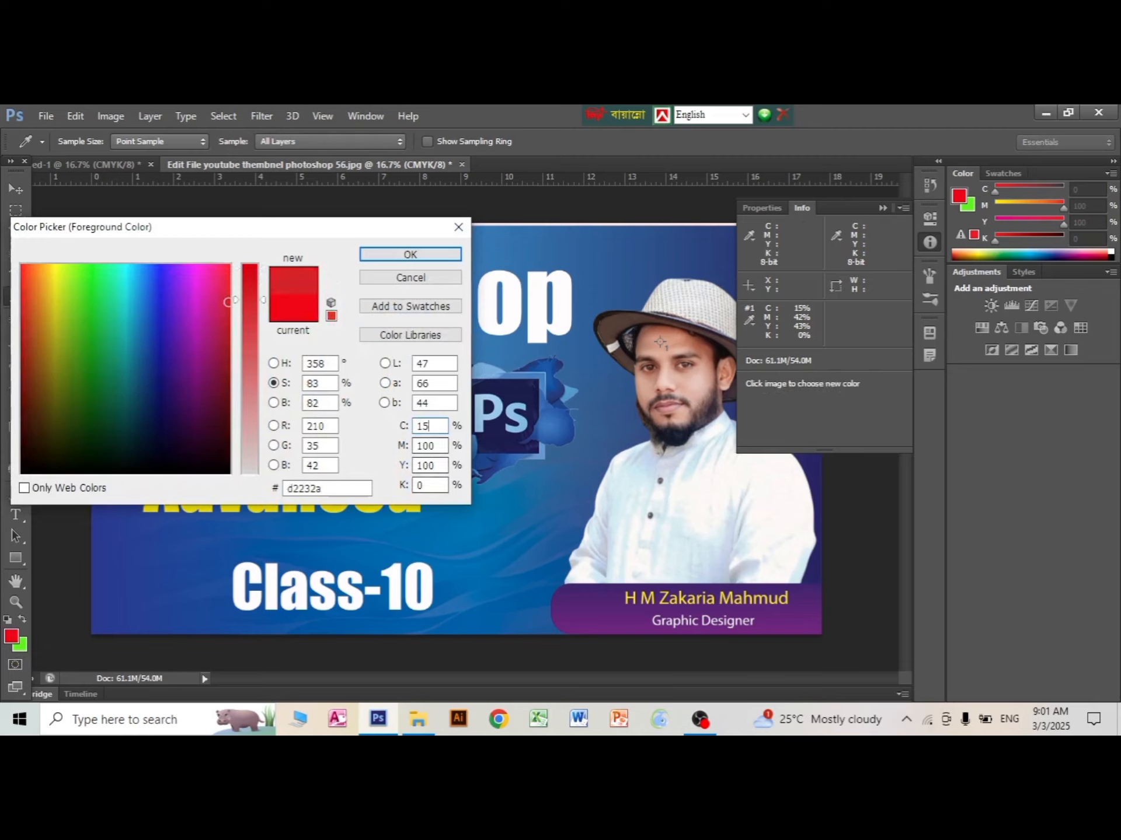
key("Tab")
type("42")
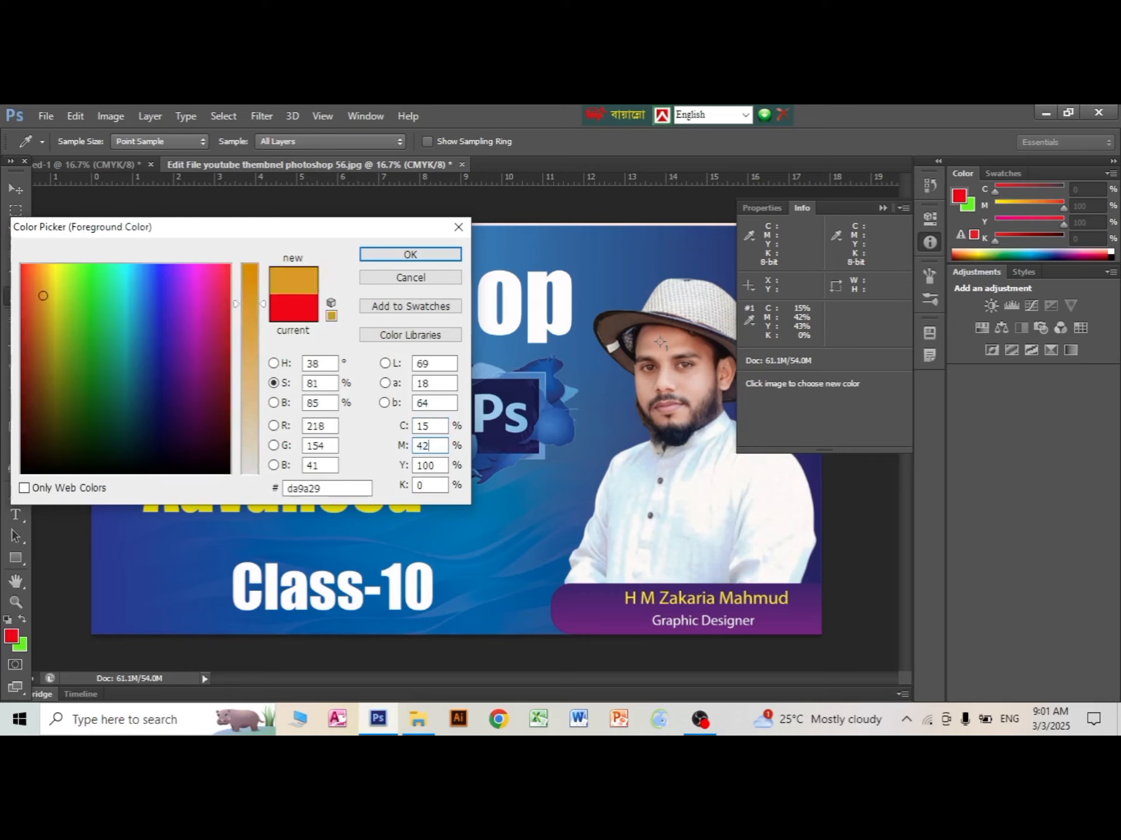
key("Tab")
type("43")
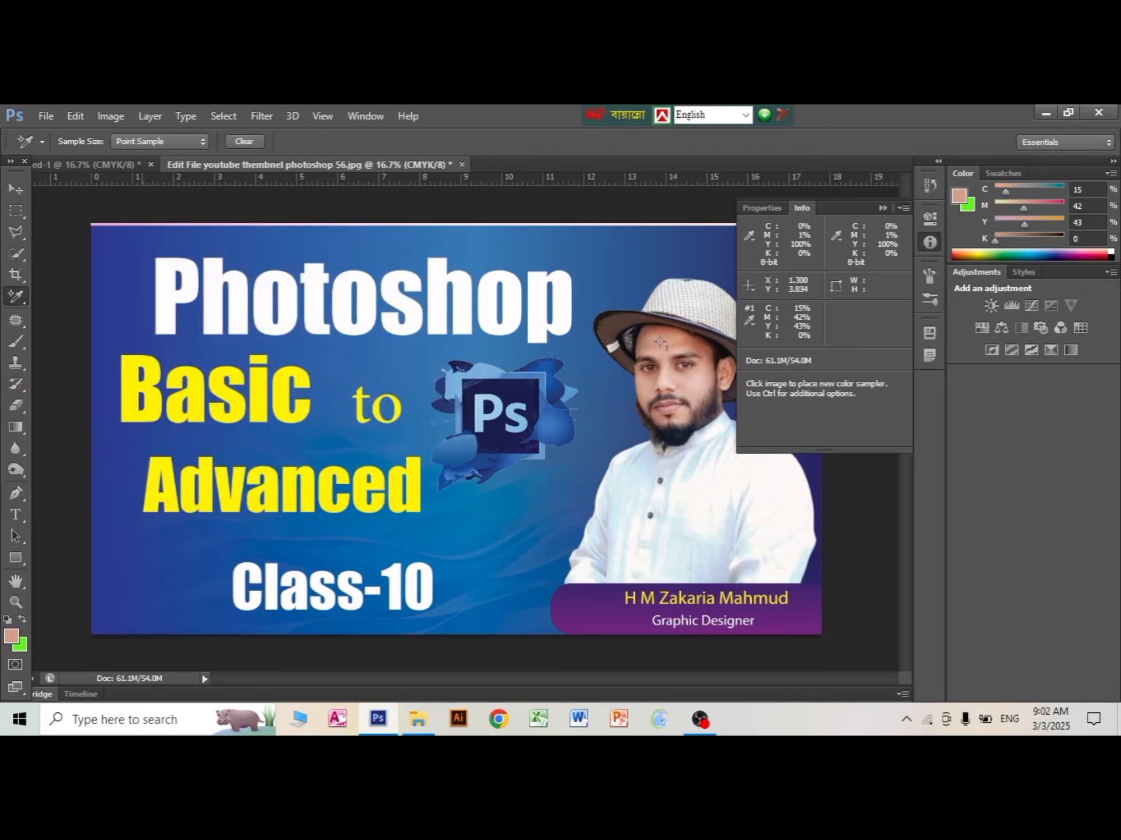
Place a second color sampler on the yellow B of "Basic", and use the Navigator to zoom to 31.66% around the man's face.
left_click(134, 388)
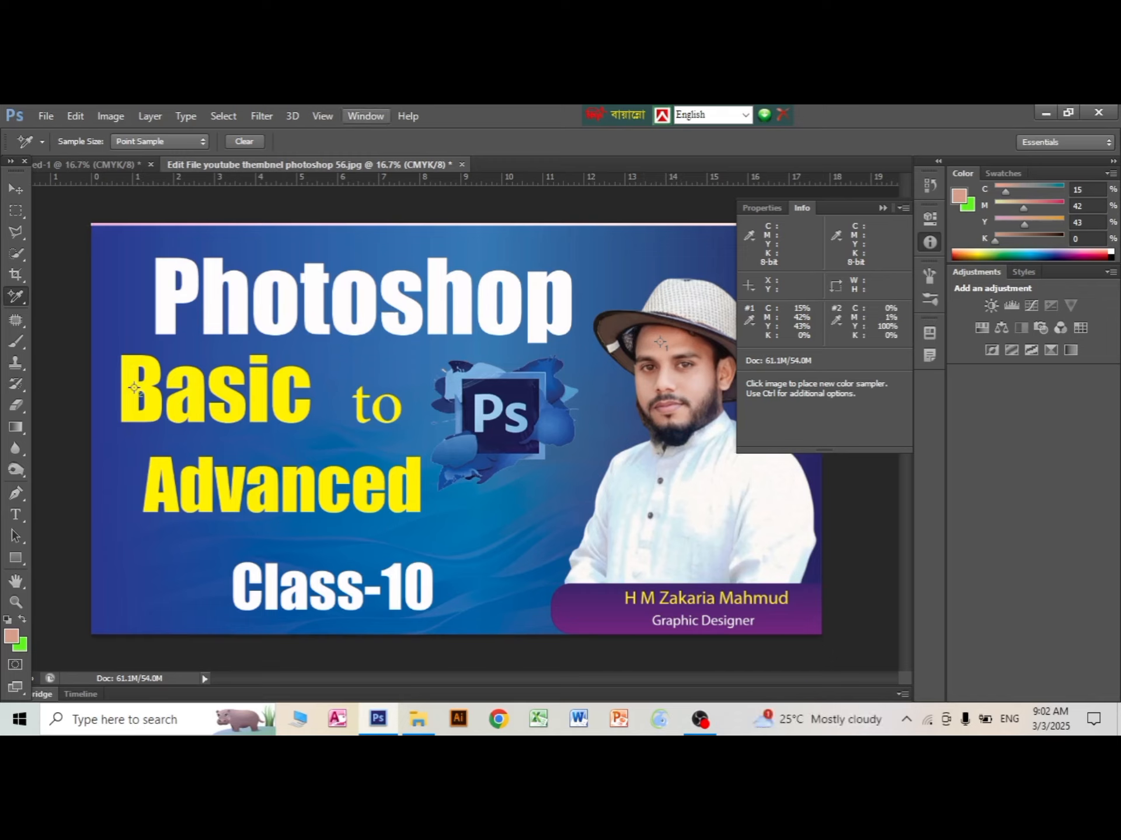
left_click(365, 116)
mouse_move(365, 115)
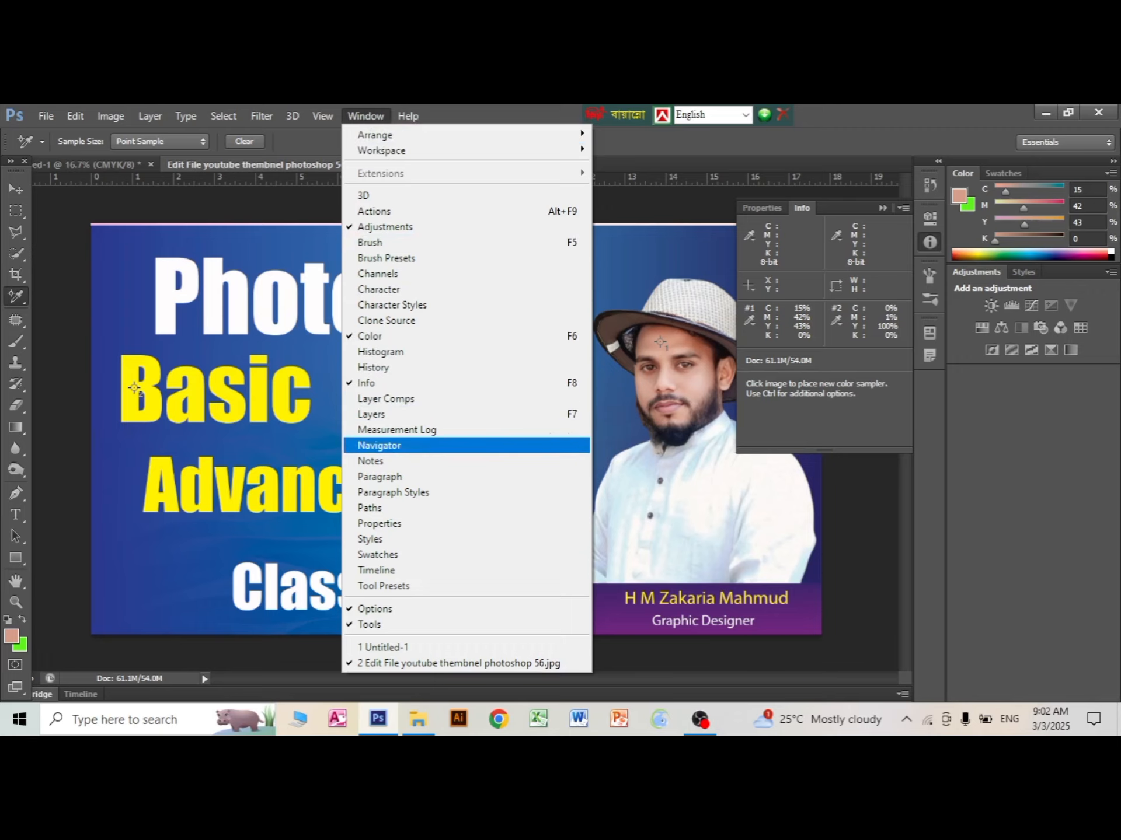
left_click(379, 445)
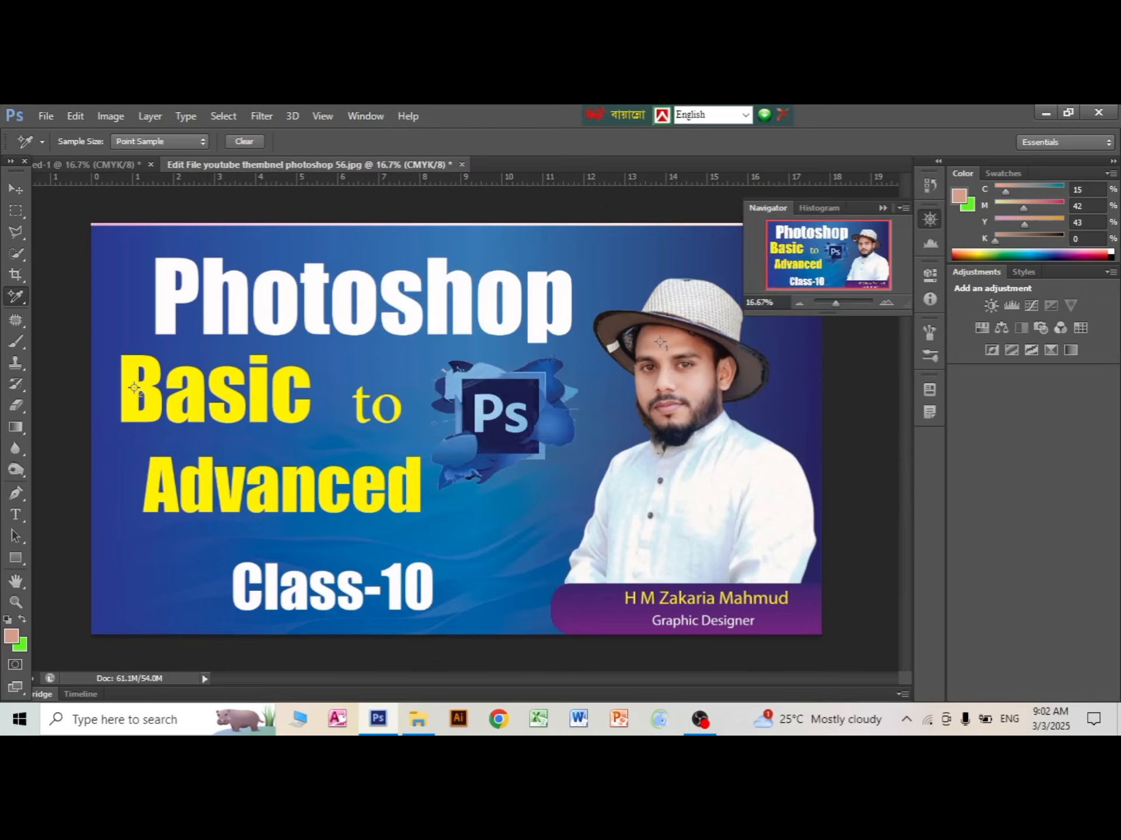
left_click_drag(835, 303, 850, 243)
Show the Notes panel and place an empty note beside the last "o" of "Photoshop" with the Note tool.
left_click(366, 116)
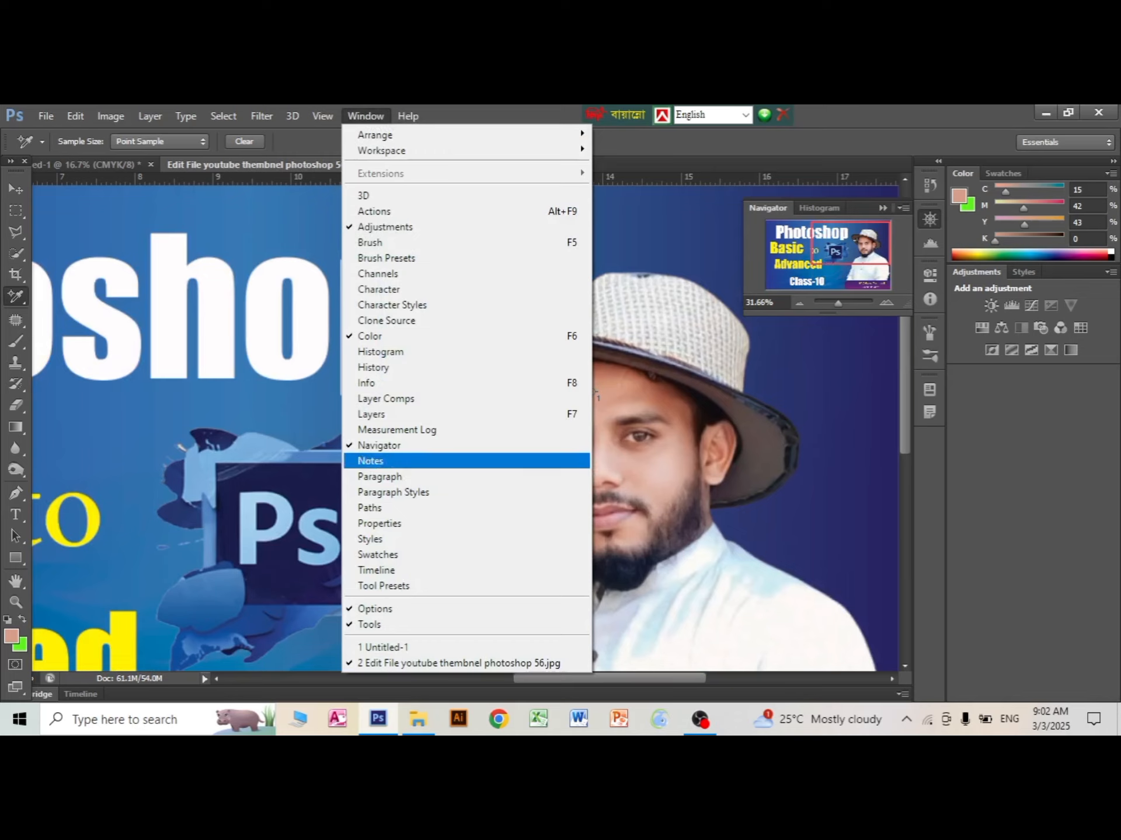
key("Return")
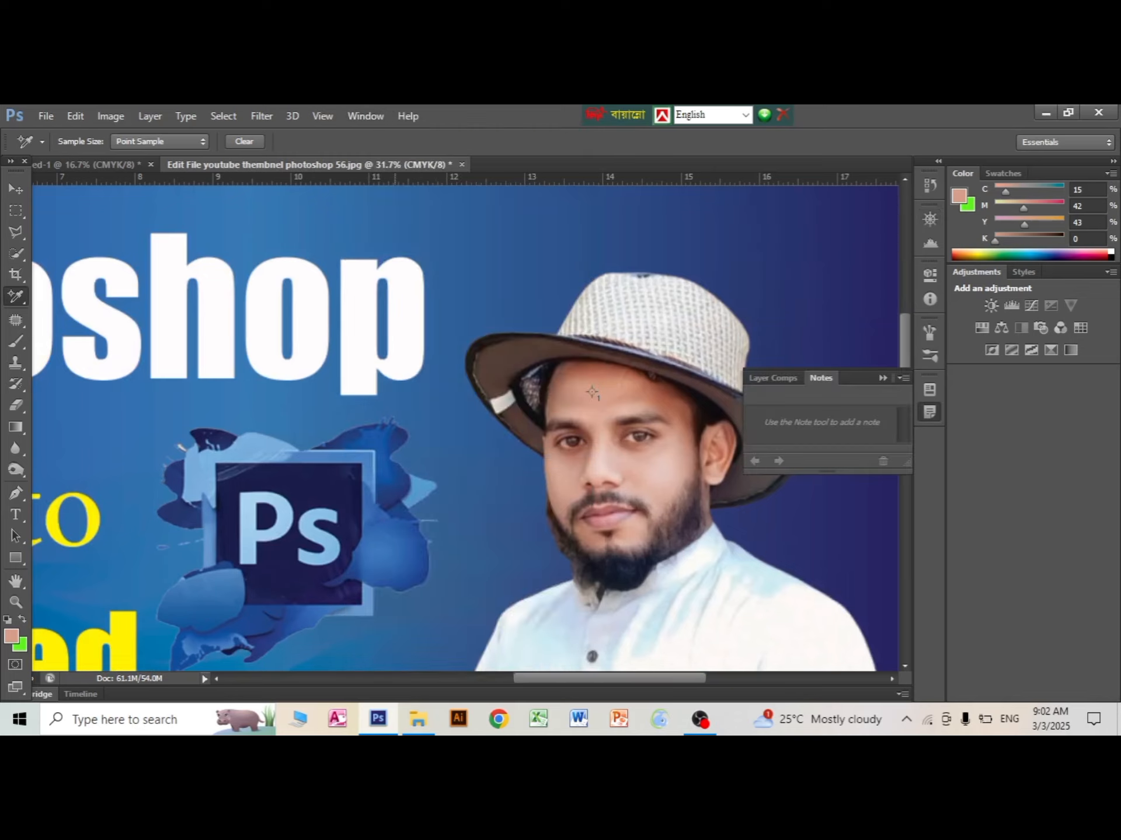
key("s")
left_click(15, 320)
left_click(16, 341)
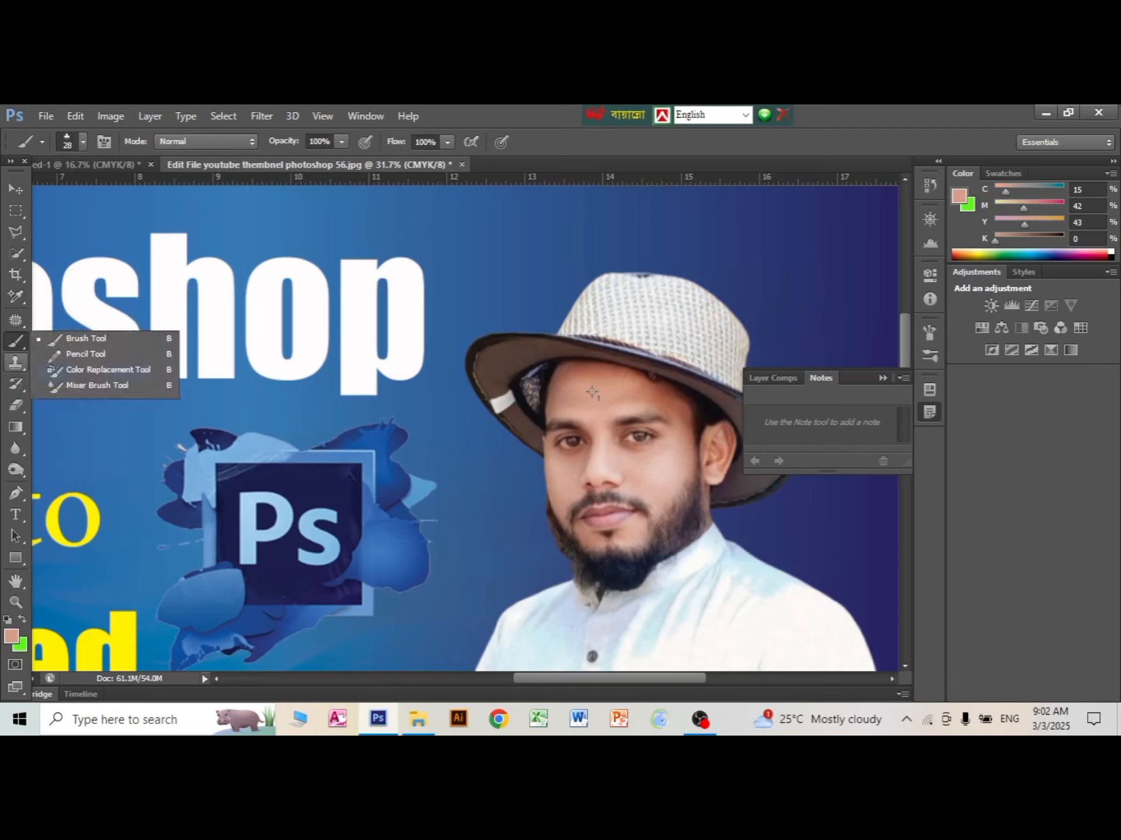
left_click(15, 363)
left_click(15, 383)
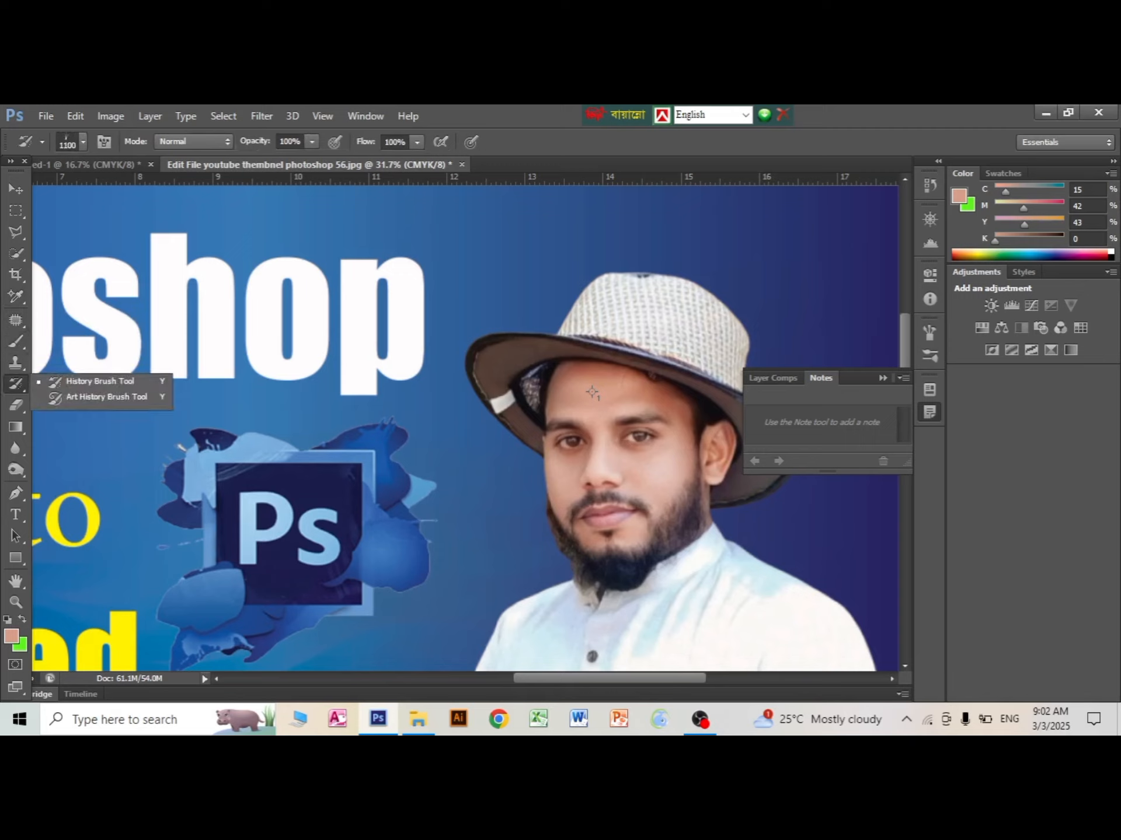
left_click(15, 405)
left_click(16, 296)
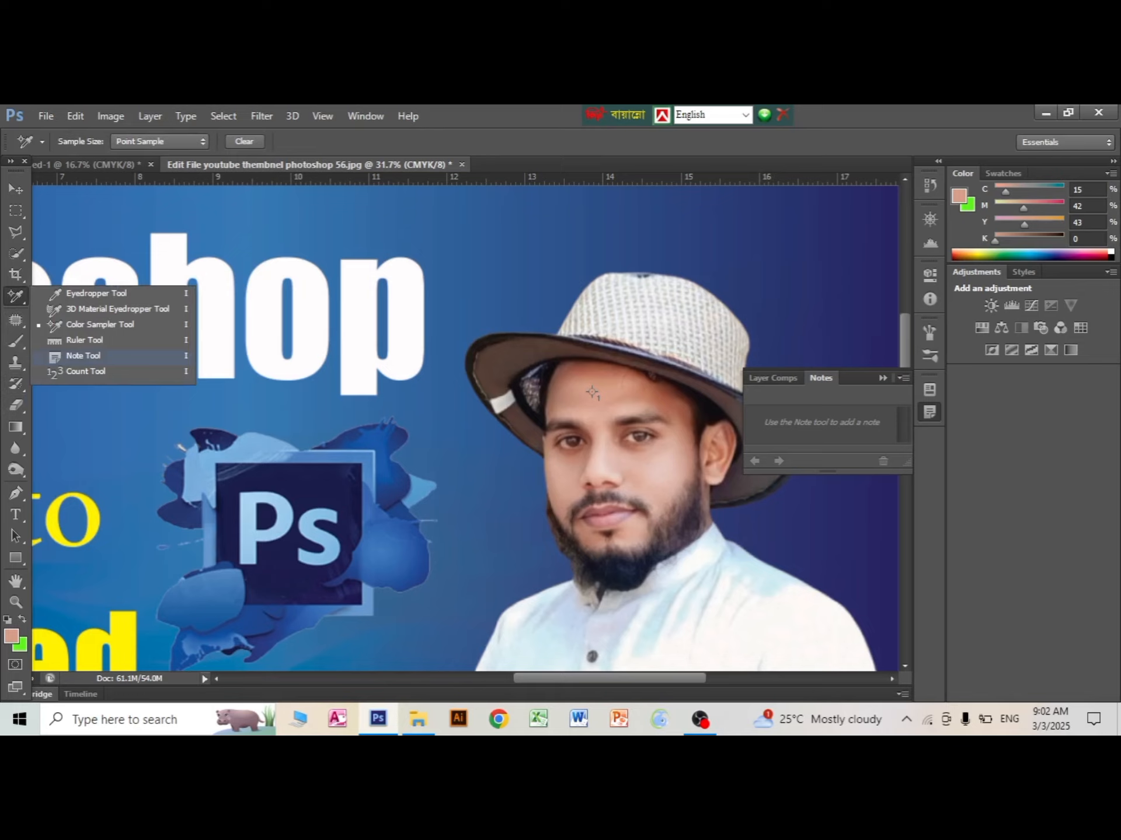
left_click(83, 355)
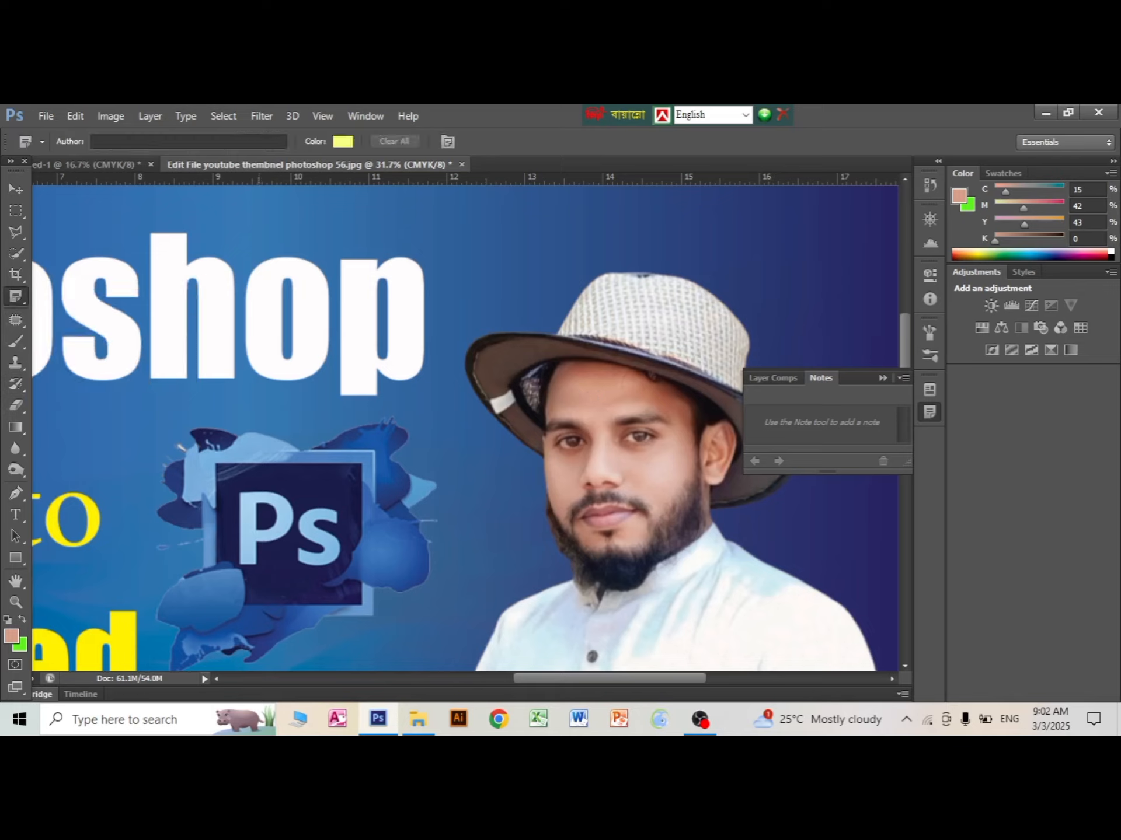
left_click(258, 337)
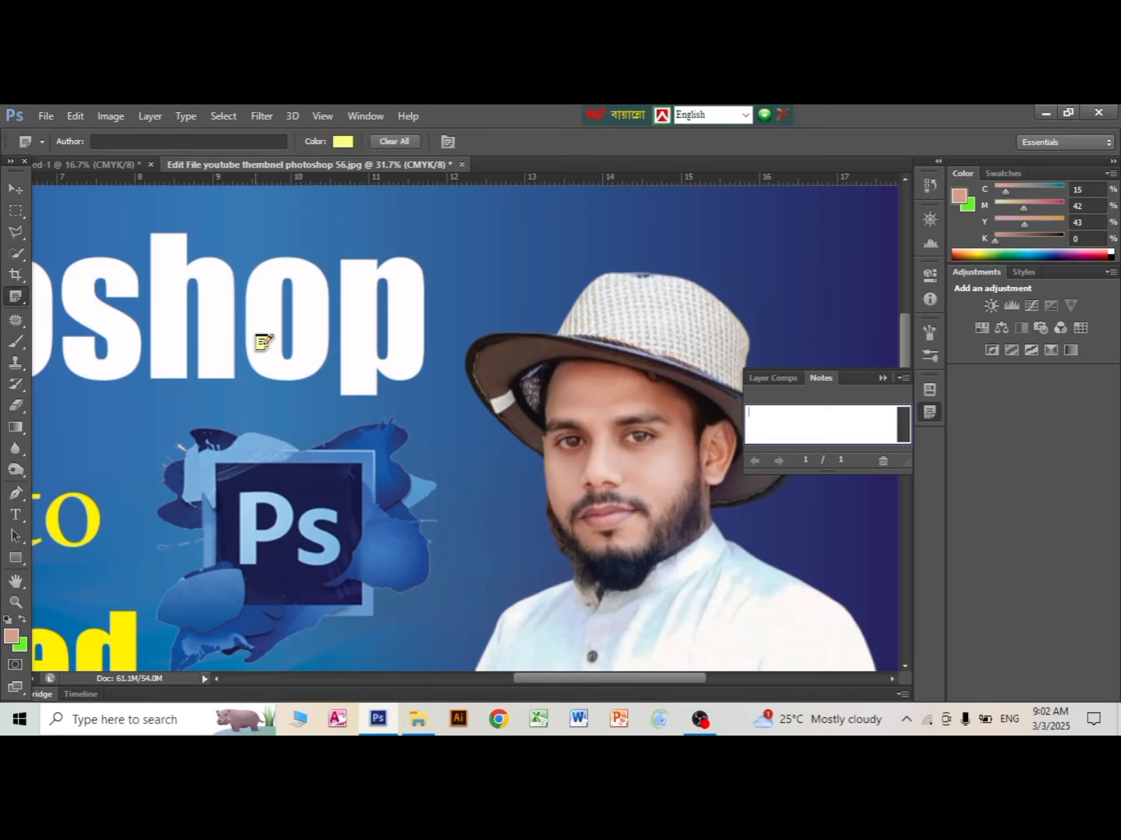
Delete the empty note beside the last "o" of "Photoshop".
left_click(882, 461)
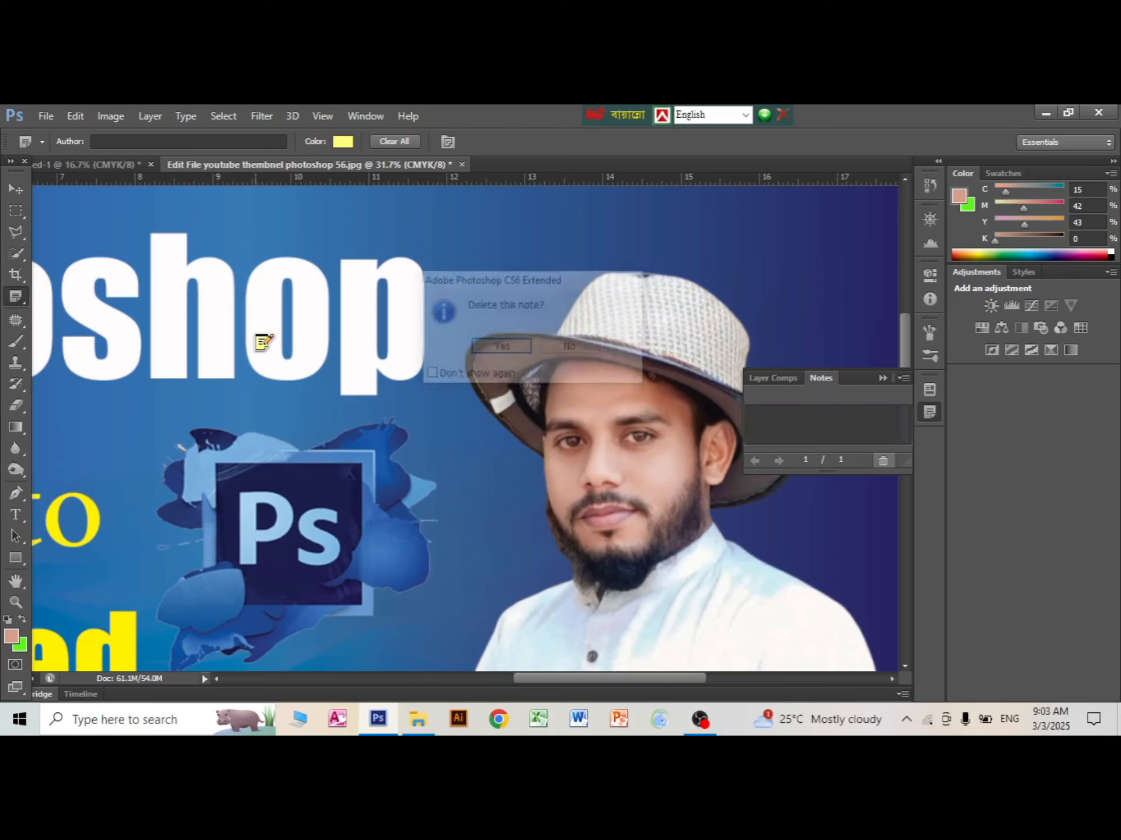
left_click(500, 346)
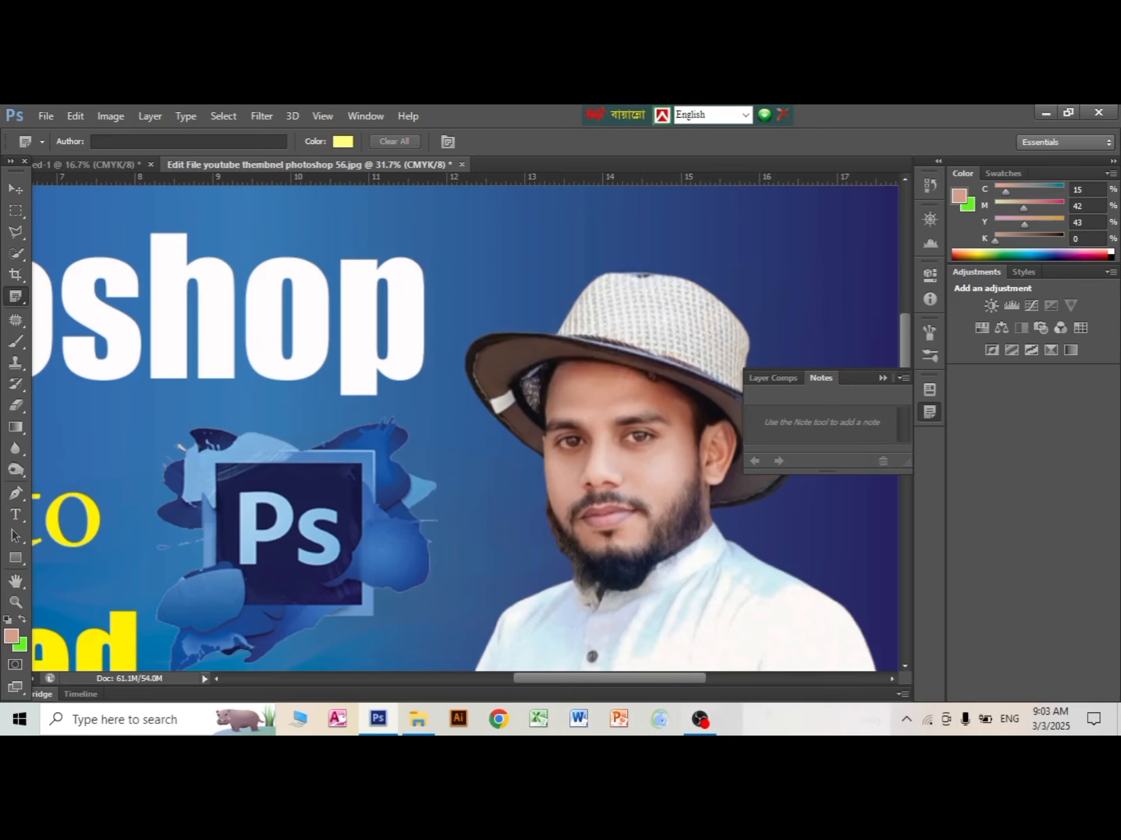
Show the Paragraph panel and the Styles panel.
left_click(366, 115)
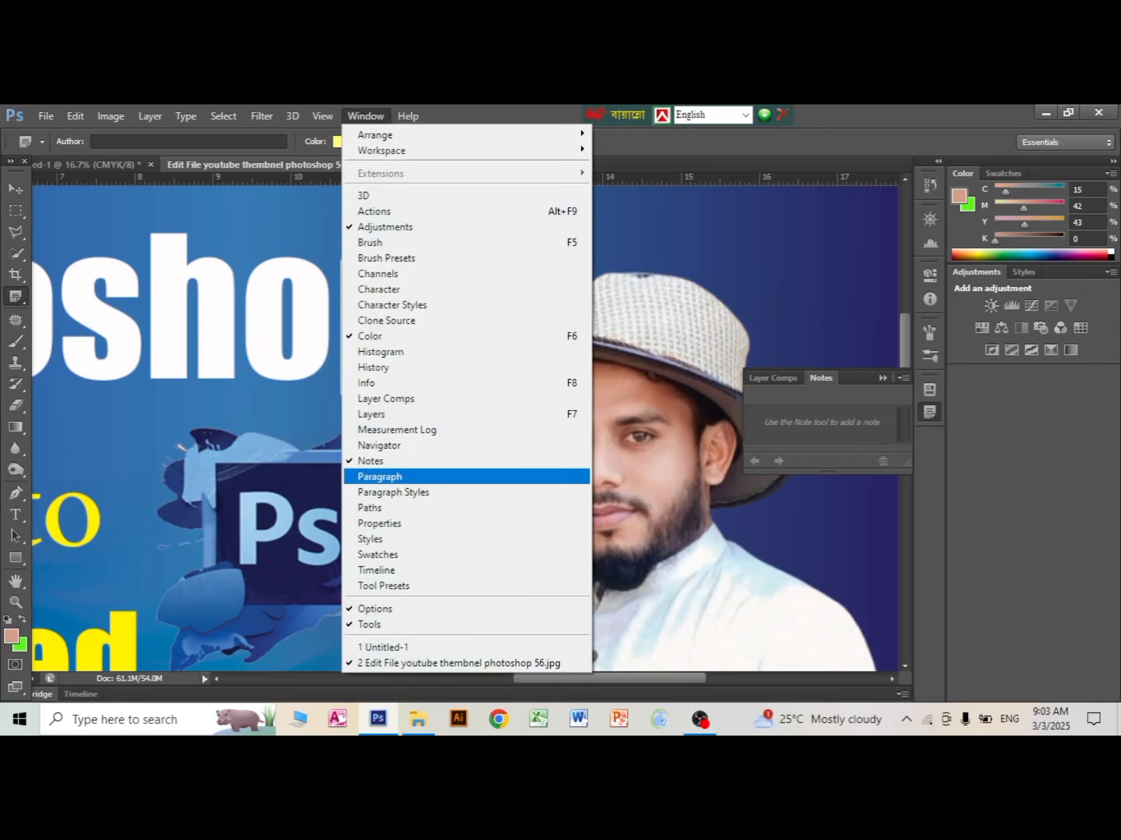
left_click(379, 476)
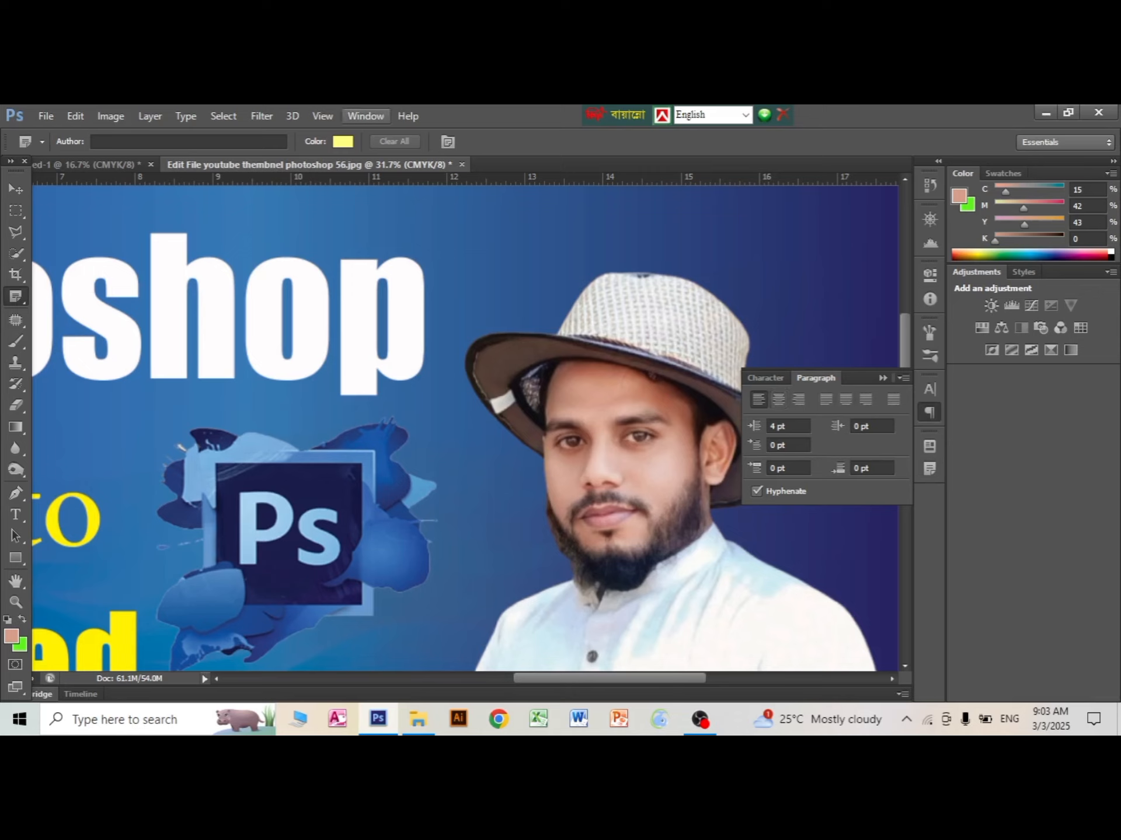
left_click(365, 115)
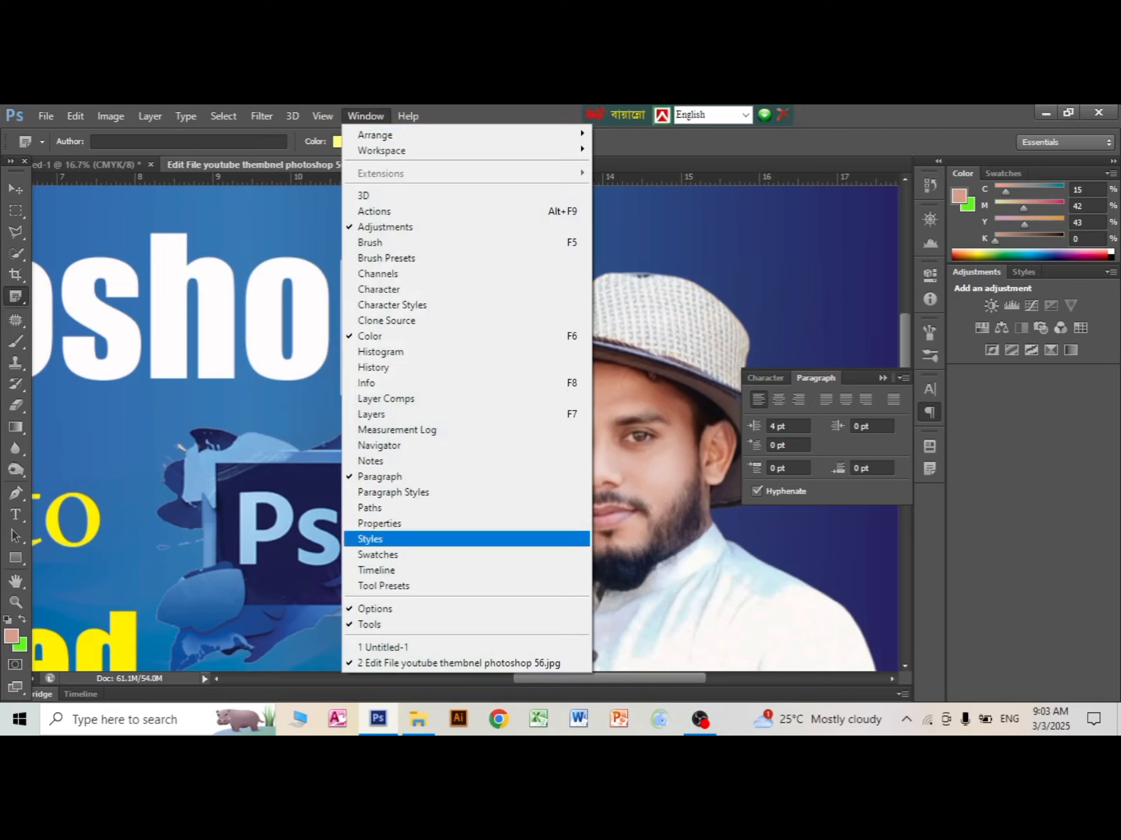
left_click(370, 539)
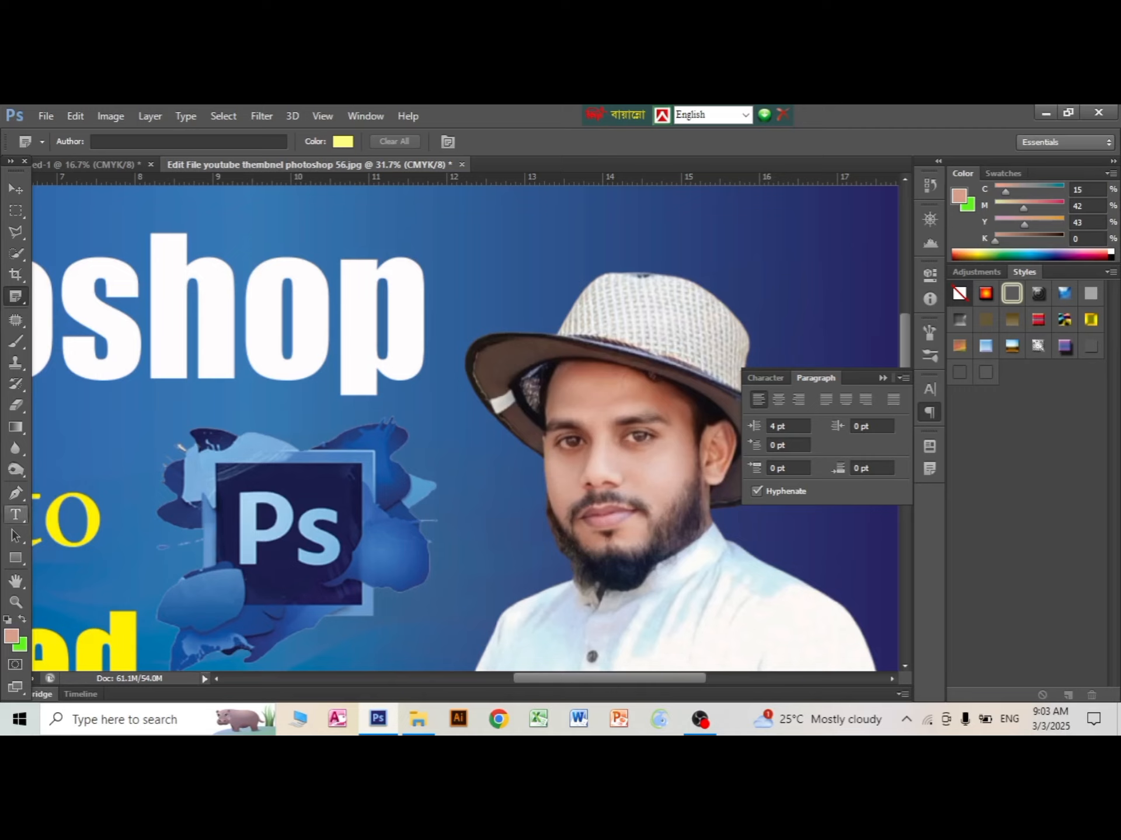
Draw a rectangle about 999 by 714 px over "shop" and the Ps logo, and try several preset styles on it, including the striped one.
left_click(16, 557)
mouse_move(147, 313)
left_mouse_down()
mouse_move(350, 397)
mouse_move(406, 498)
left_mouse_up()
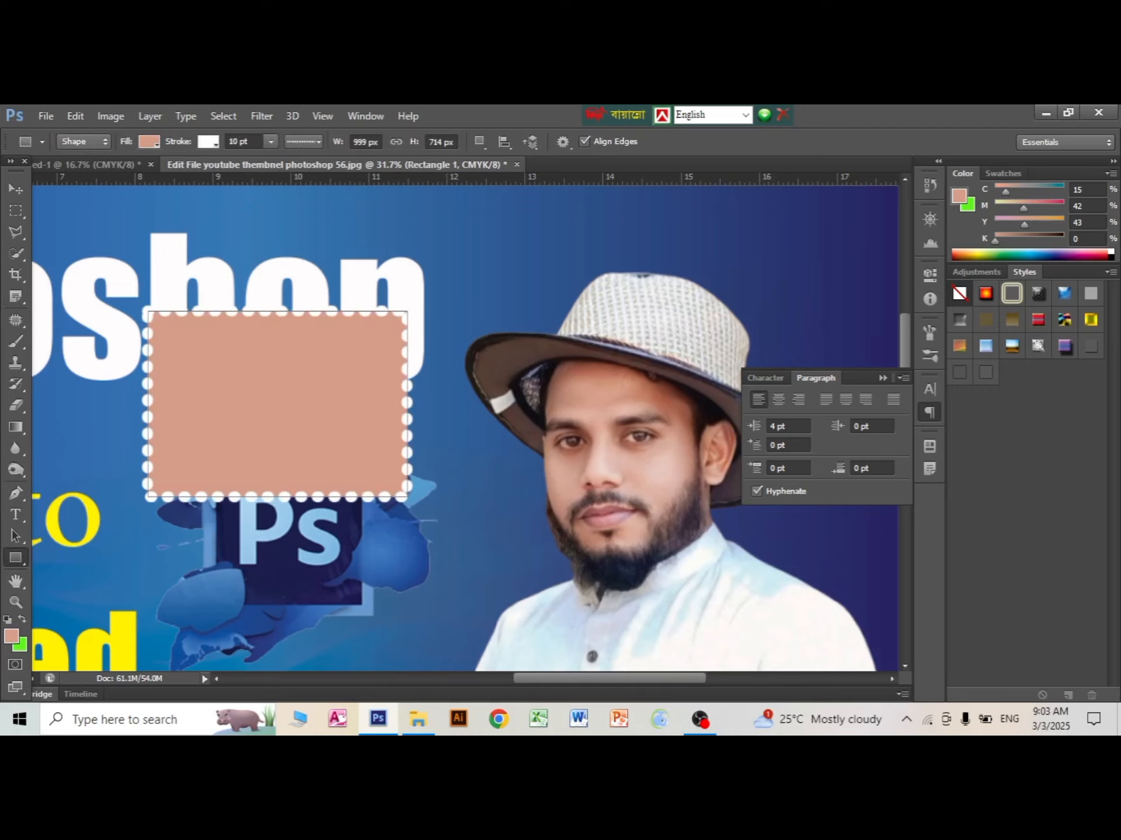
left_click(985, 346)
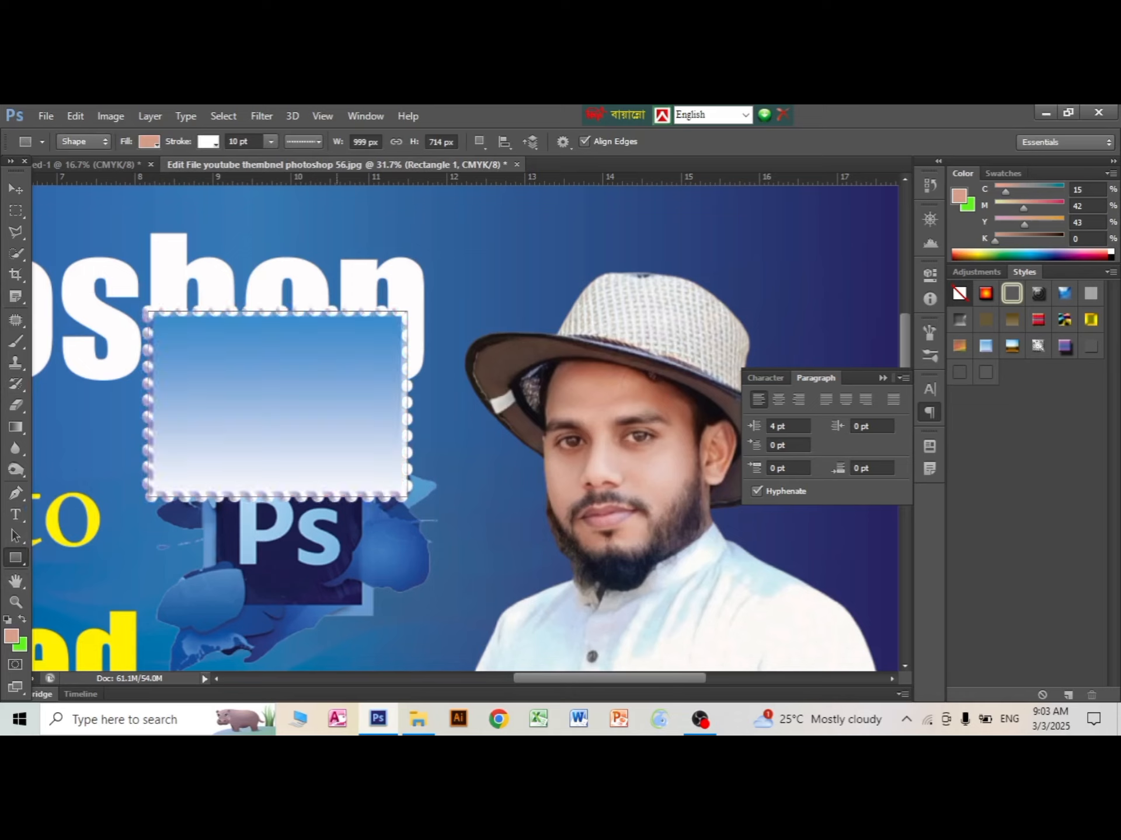
left_click(1011, 346)
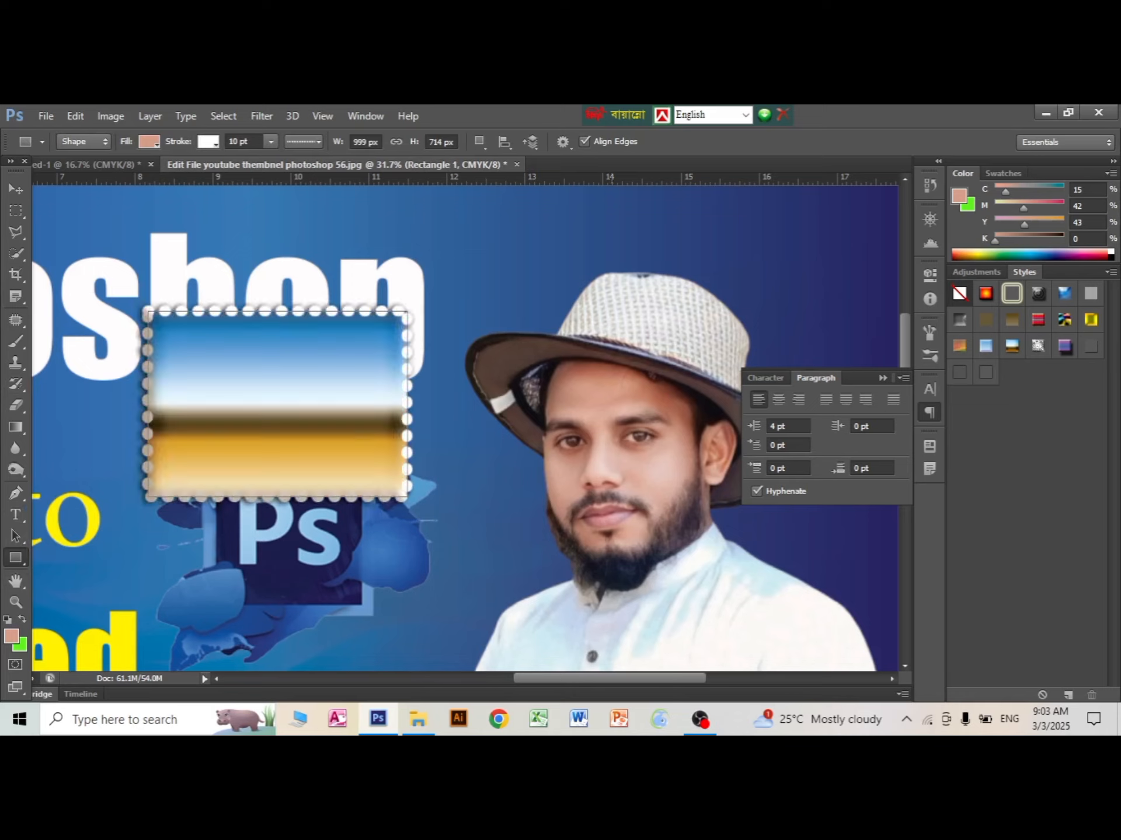
left_click(985, 293)
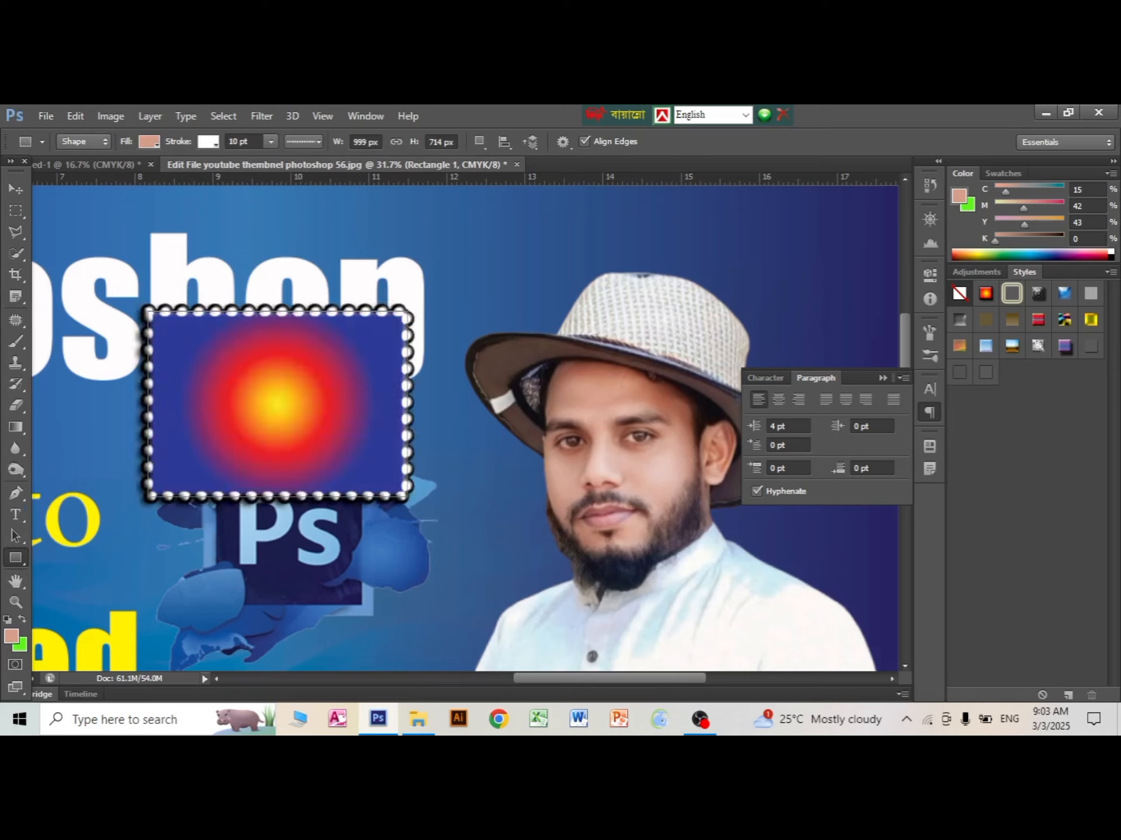
left_click(1064, 345)
left_click(1064, 320)
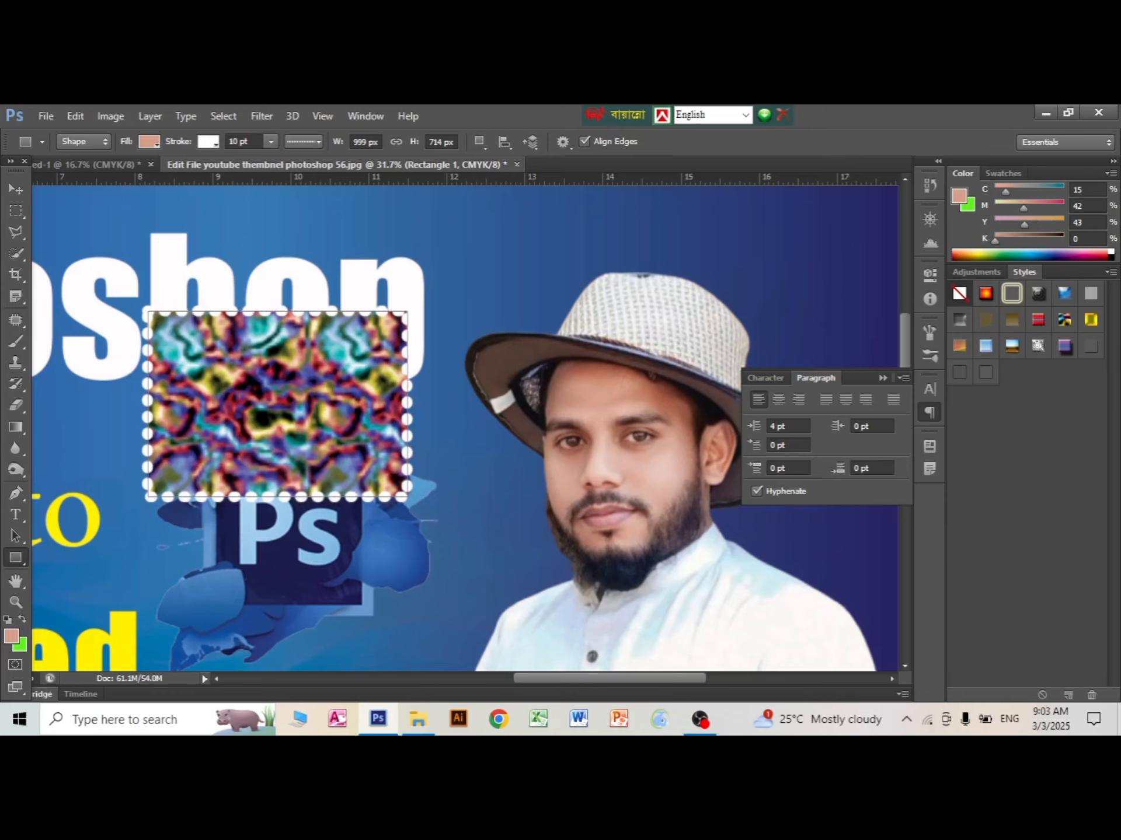
left_click(1038, 320)
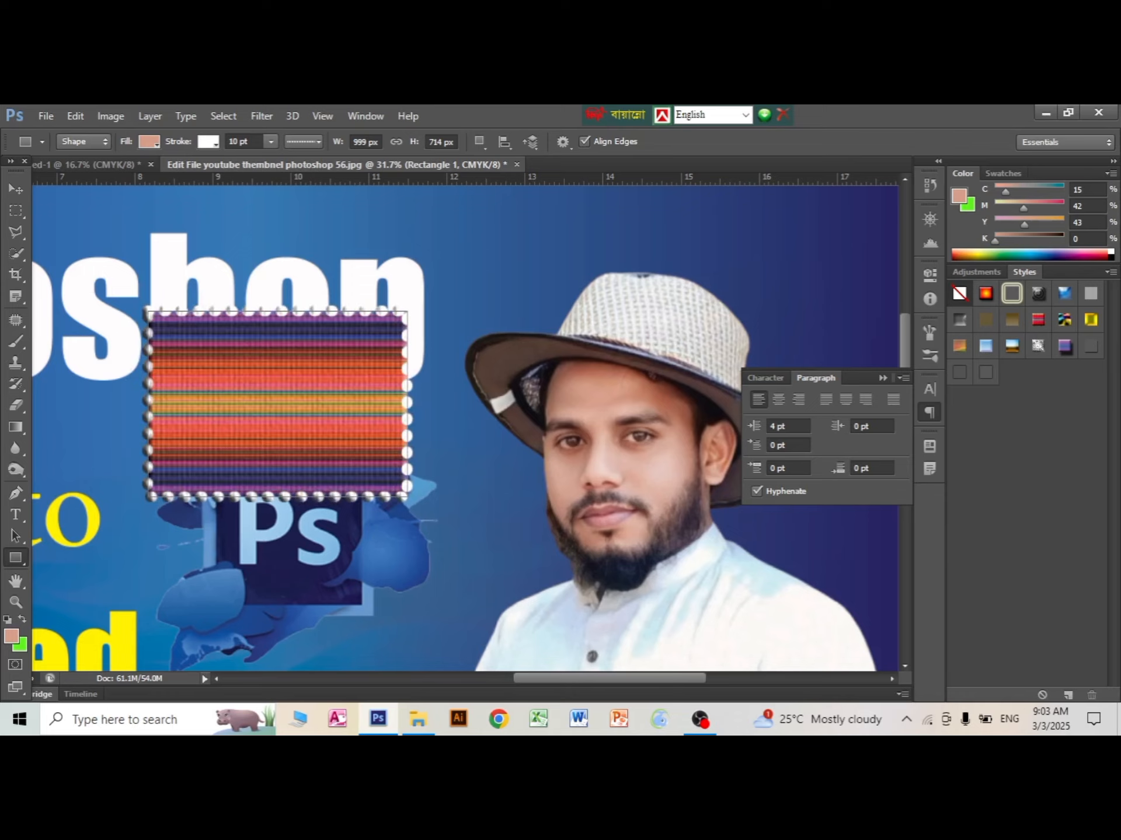
Undo the applied styles and the rectangle over the Ps logo.
key("ctrl+z")
key("ctrl+z")
key("ctrl+z")
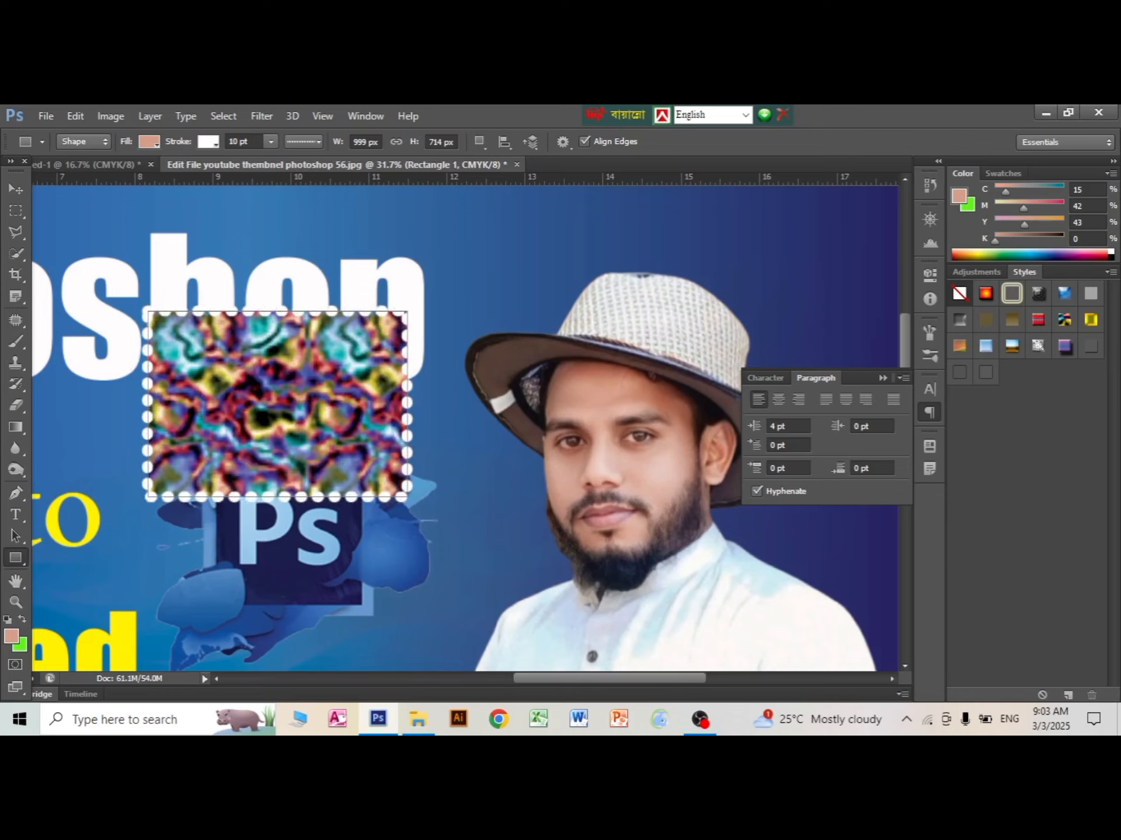
key("ctrl+z")
key("ctrl+z")
key("ctrl+alt+z")
key("ctrl+alt+z")
key("ctrl+alt+z")
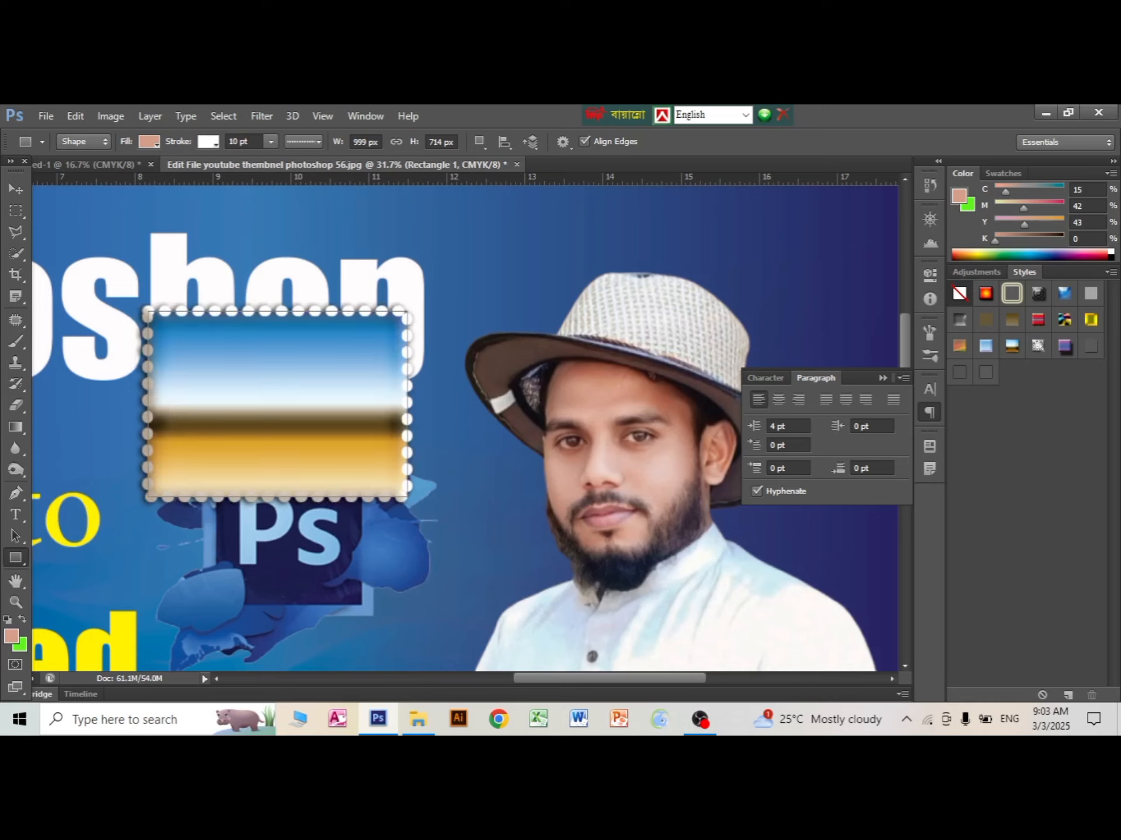
key("ctrl+alt+z")
key("ctrl+alt+z")
key("ctrl+alt+z")
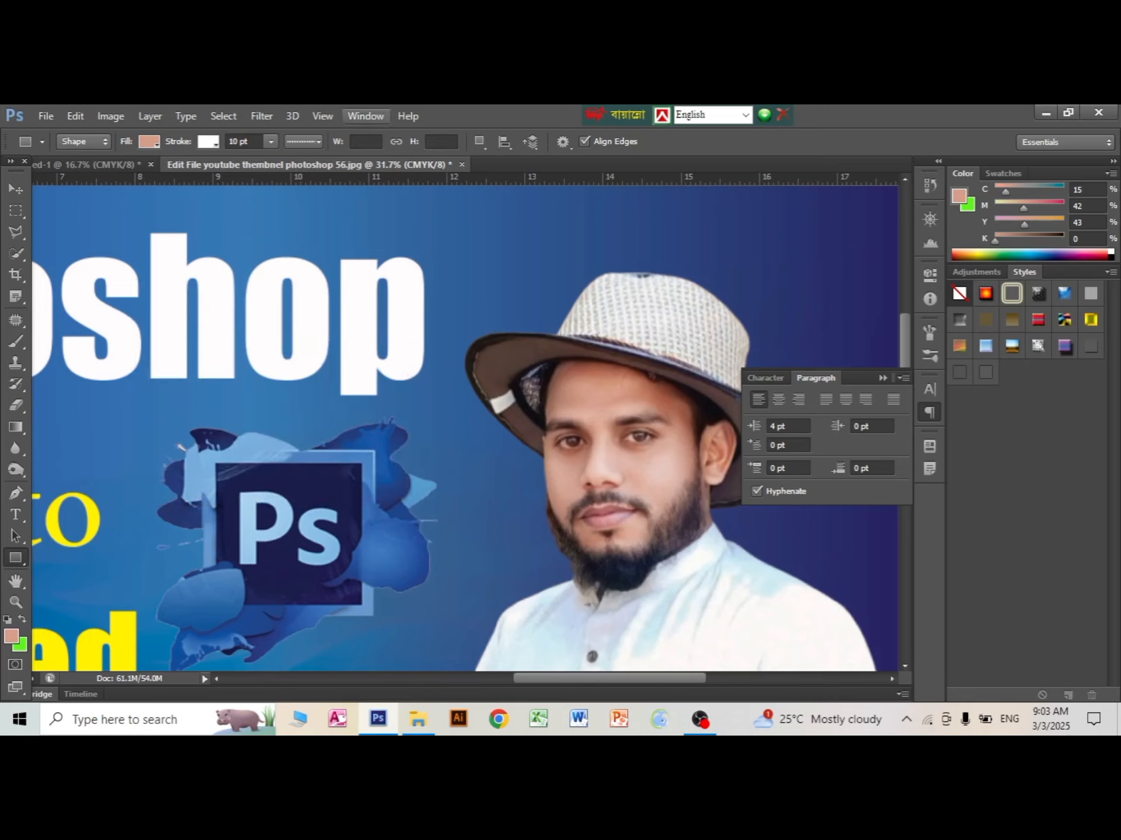
Show the Swatches panel, detach it as a floating panel over the image, and extend its height.
left_click(365, 116)
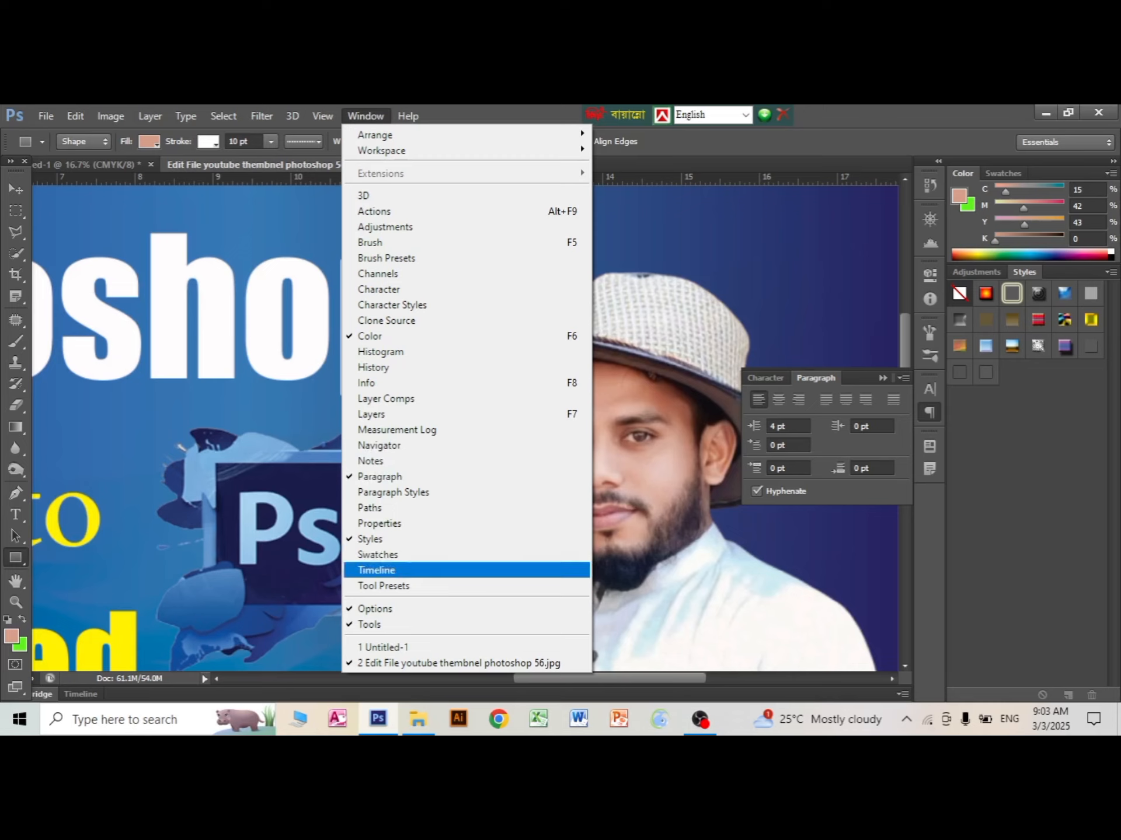
left_click(377, 554)
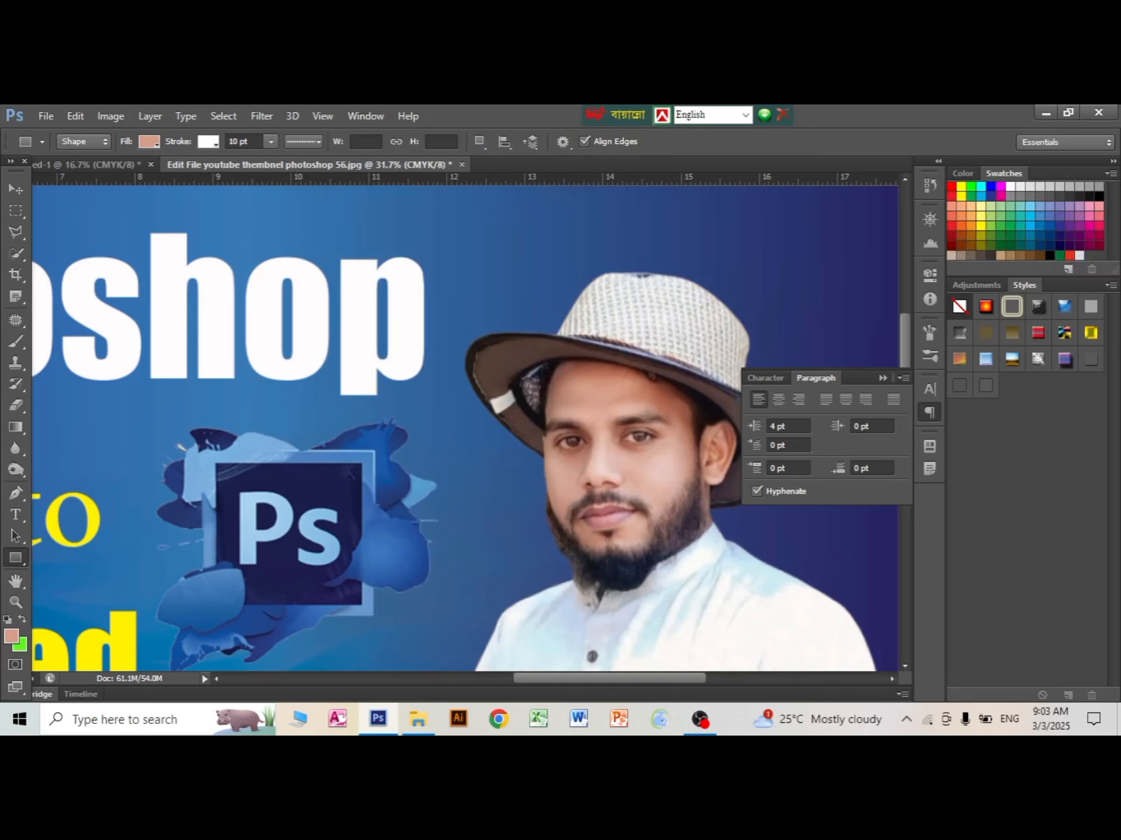
left_click_drag(1003, 173, 793, 188)
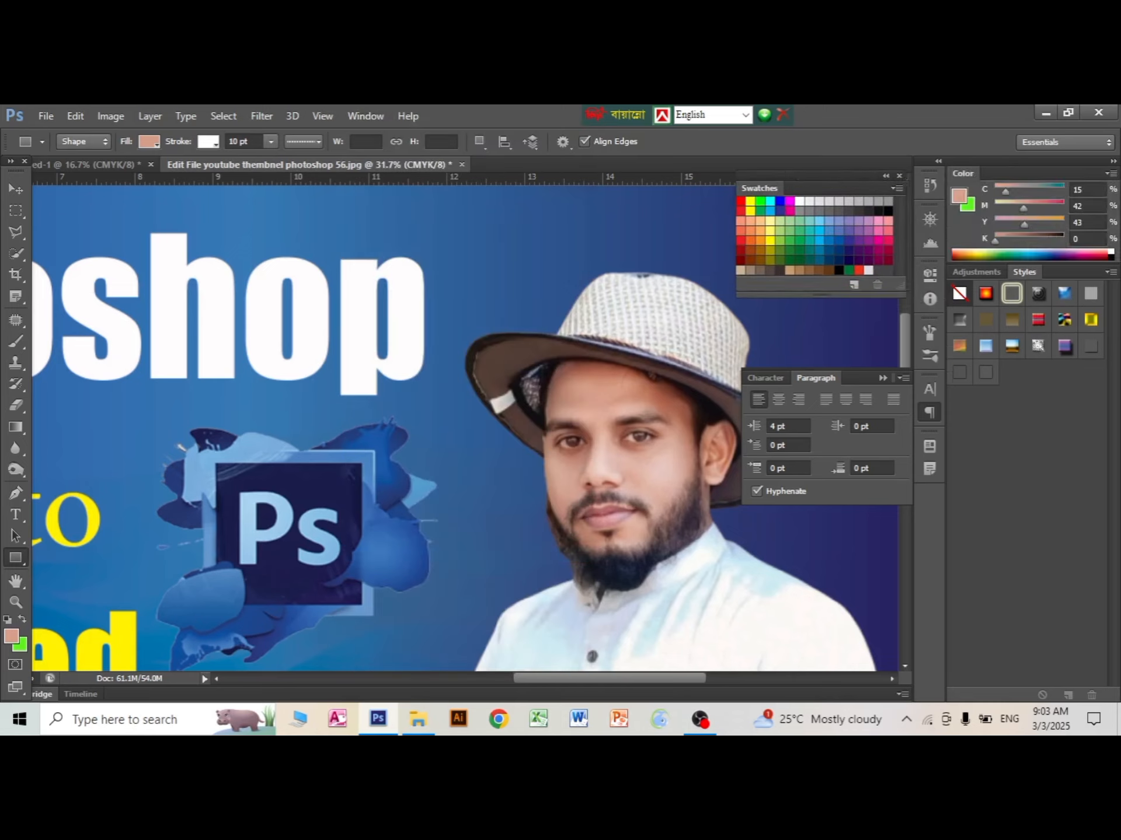
left_click_drag(821, 295, 820, 412)
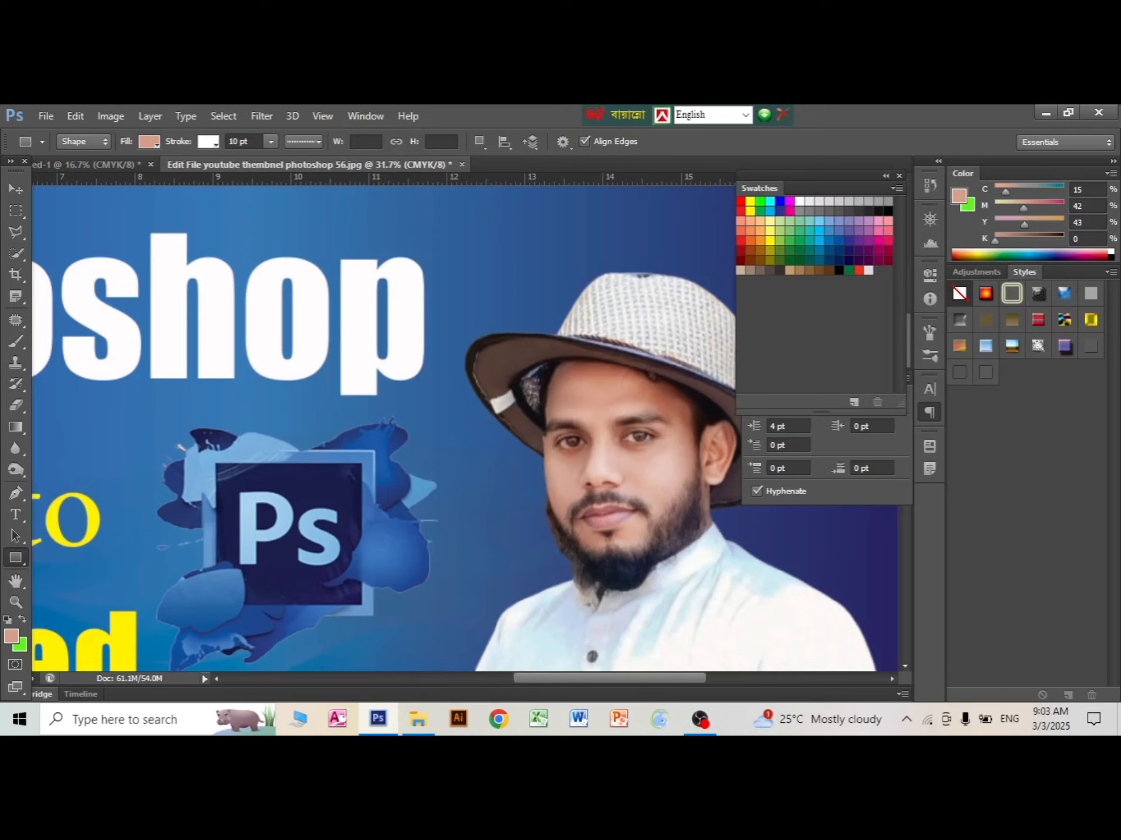
Set the foreground color to light cyan: C 32, M 0, Y 9, K 0 (#9df4f5).
left_click(11, 636)
left_click(203, 270)
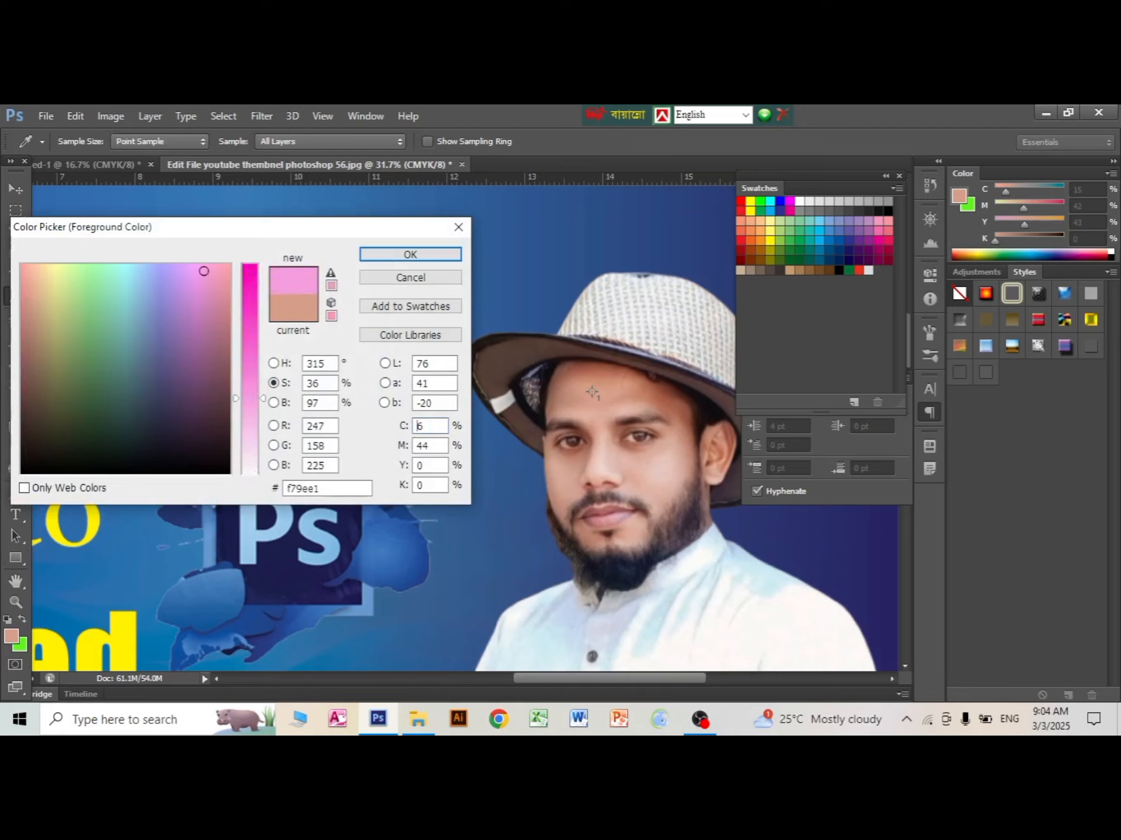
left_click(120, 269)
left_click(186, 274)
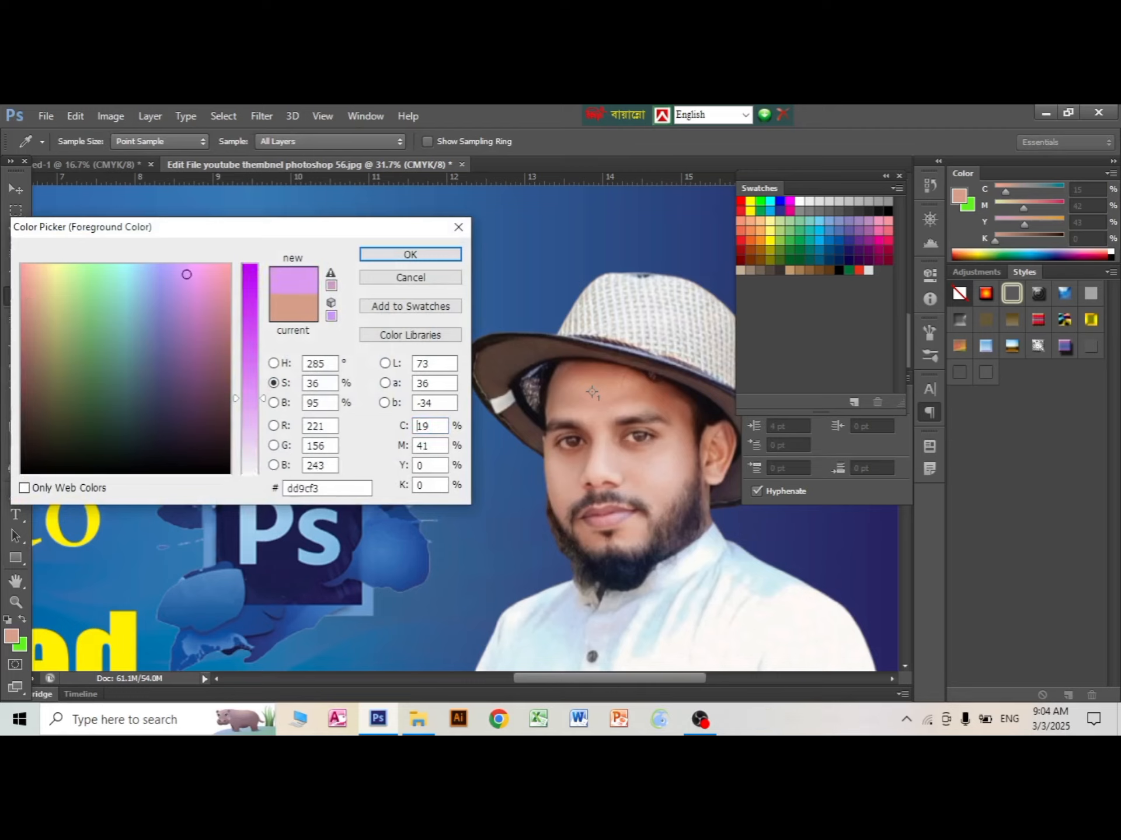
left_click(125, 272)
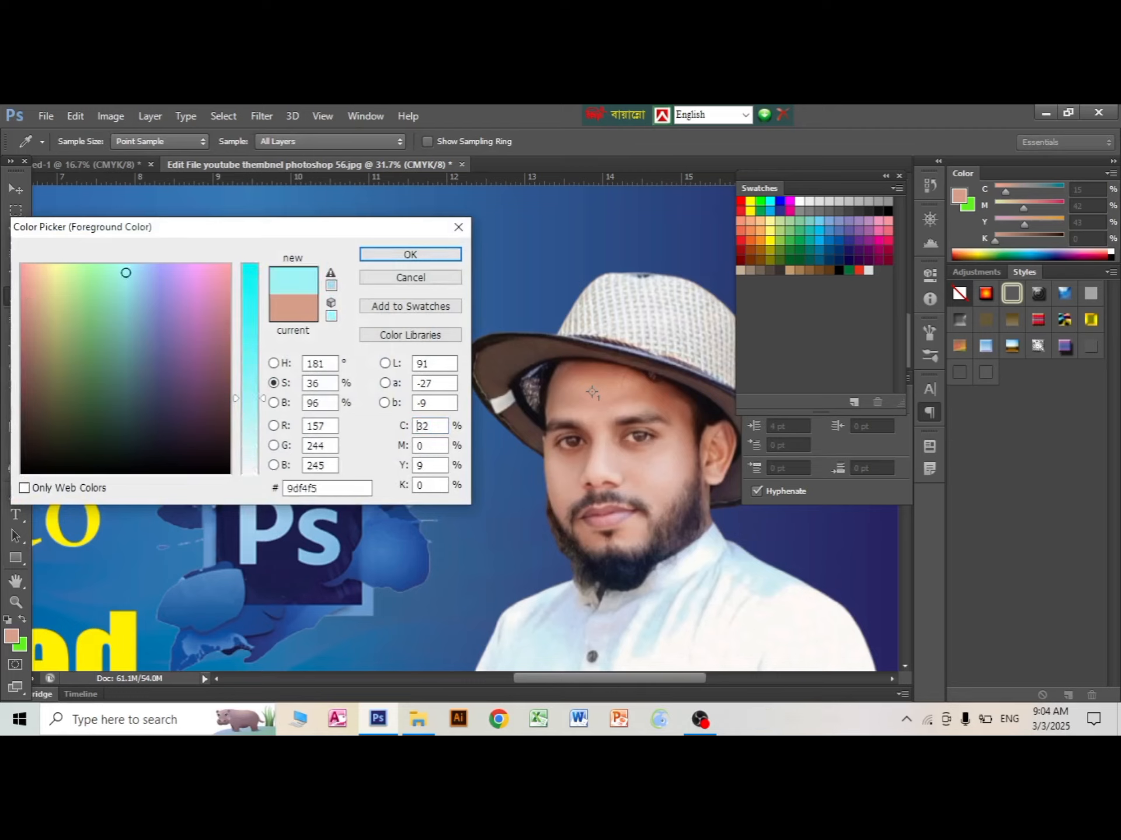
left_click(410, 255)
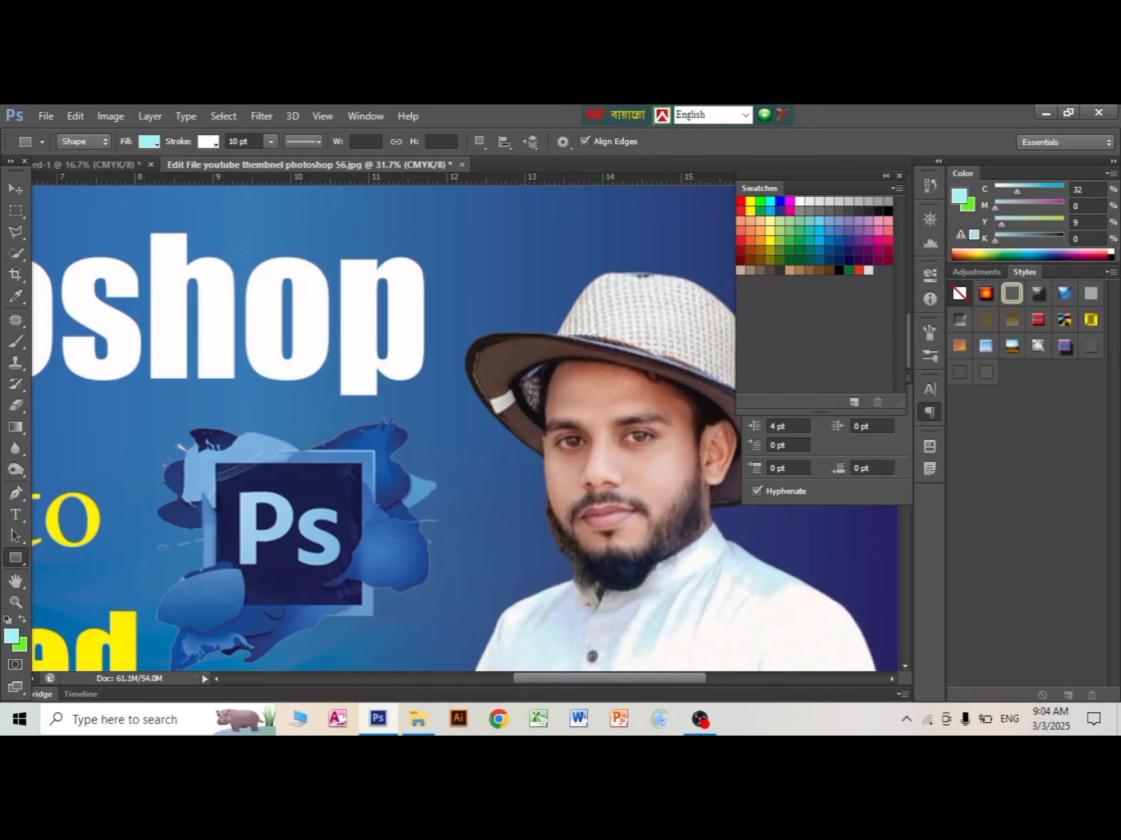
Add the light cyan foreground color as a new swatch named 1111.
left_click(853, 402)
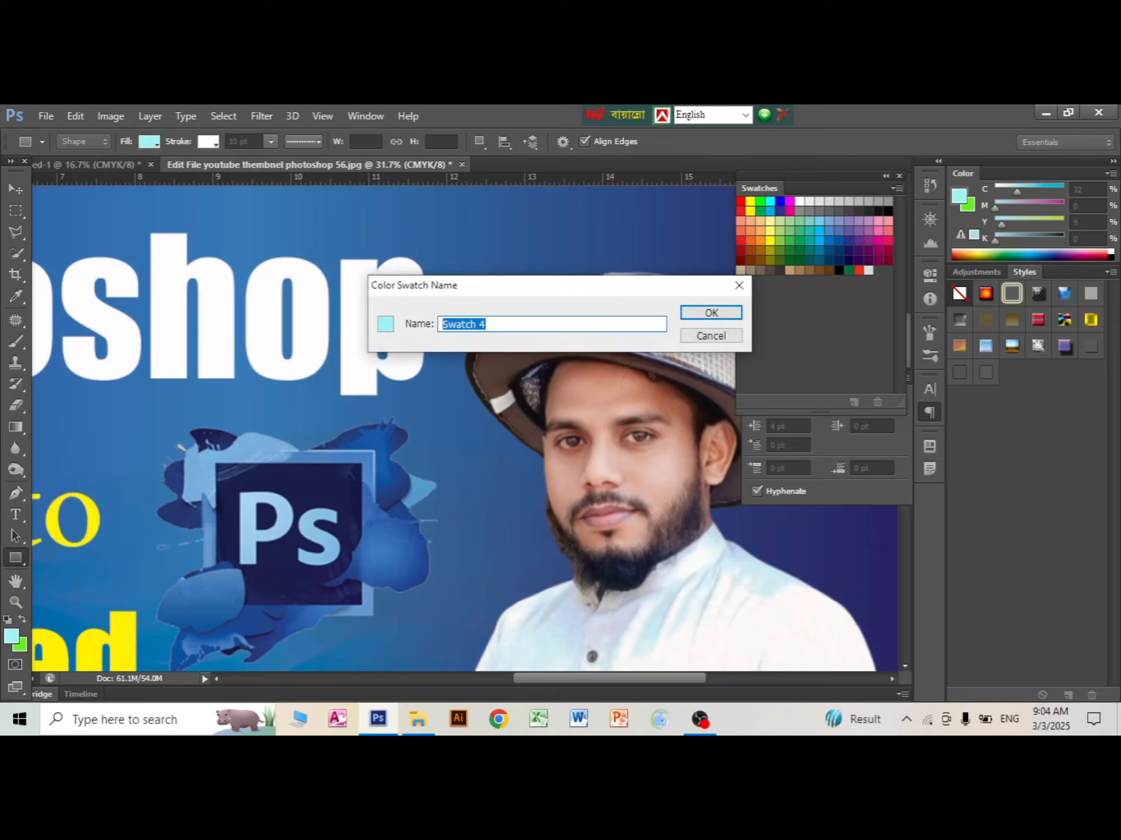
type("1111")
key("Return")
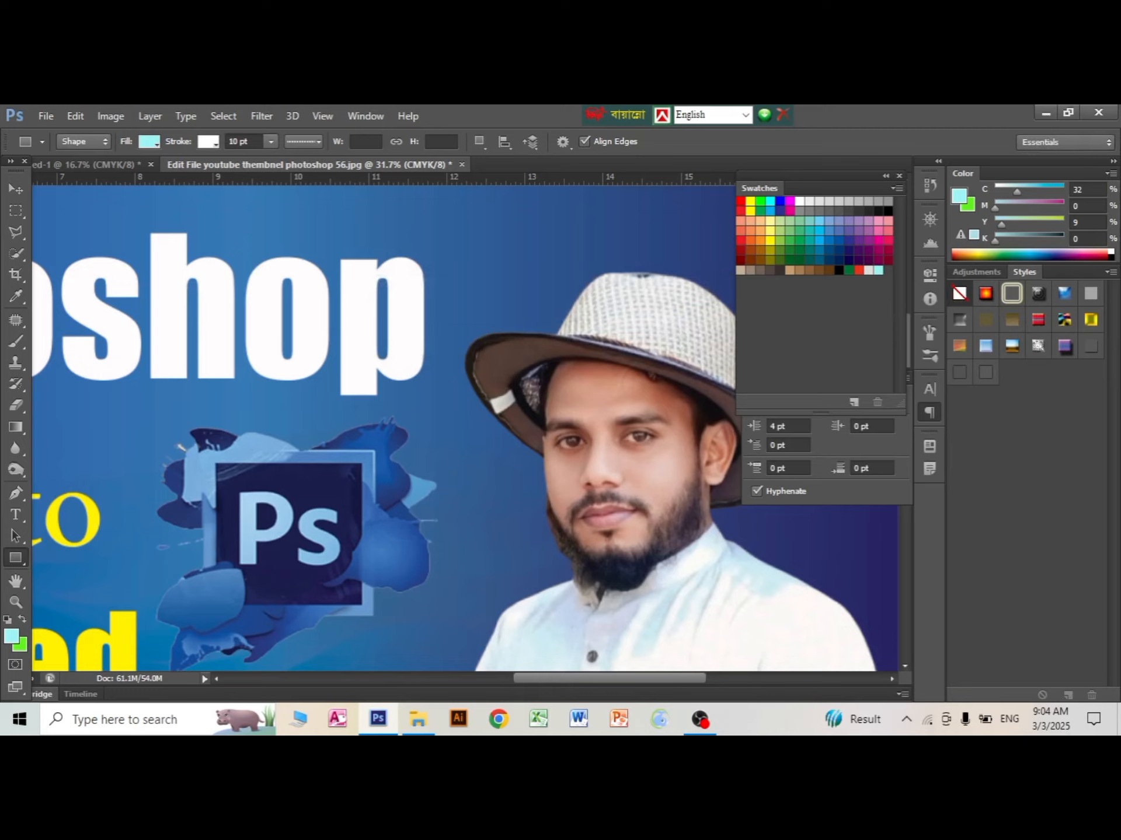
Try a few swatches as foreground color and finish with the dark green one: C 100, M 0, Y 100, K 40.
left_click(770, 240)
left_click(750, 239)
left_click(799, 250)
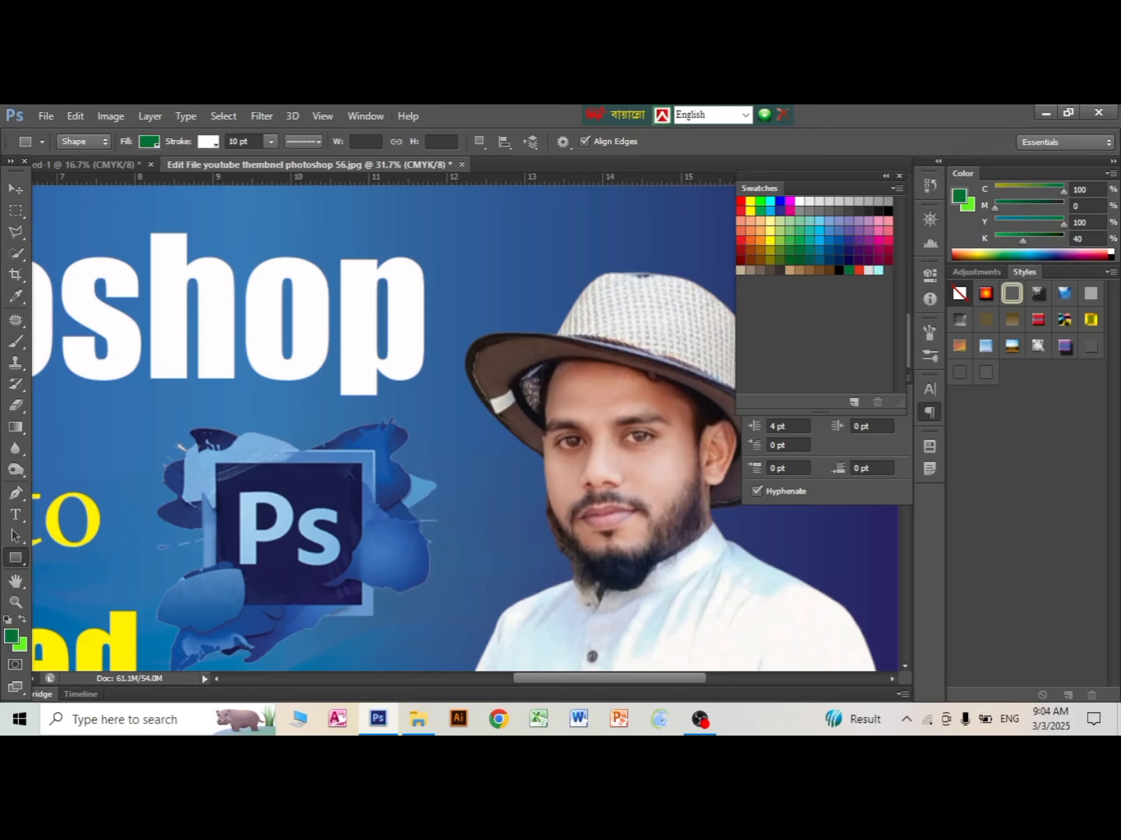
Show the Tool Presets panel and extend its height to list more presets.
left_click(365, 115)
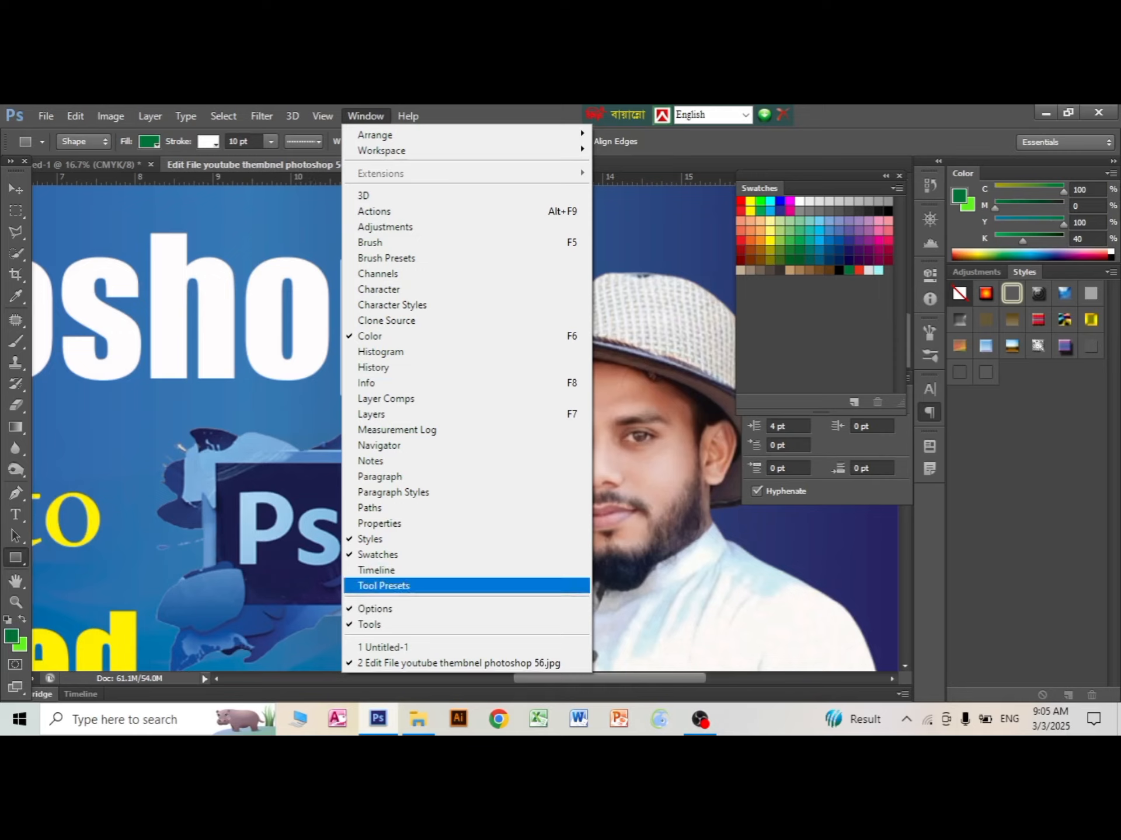
key("Return")
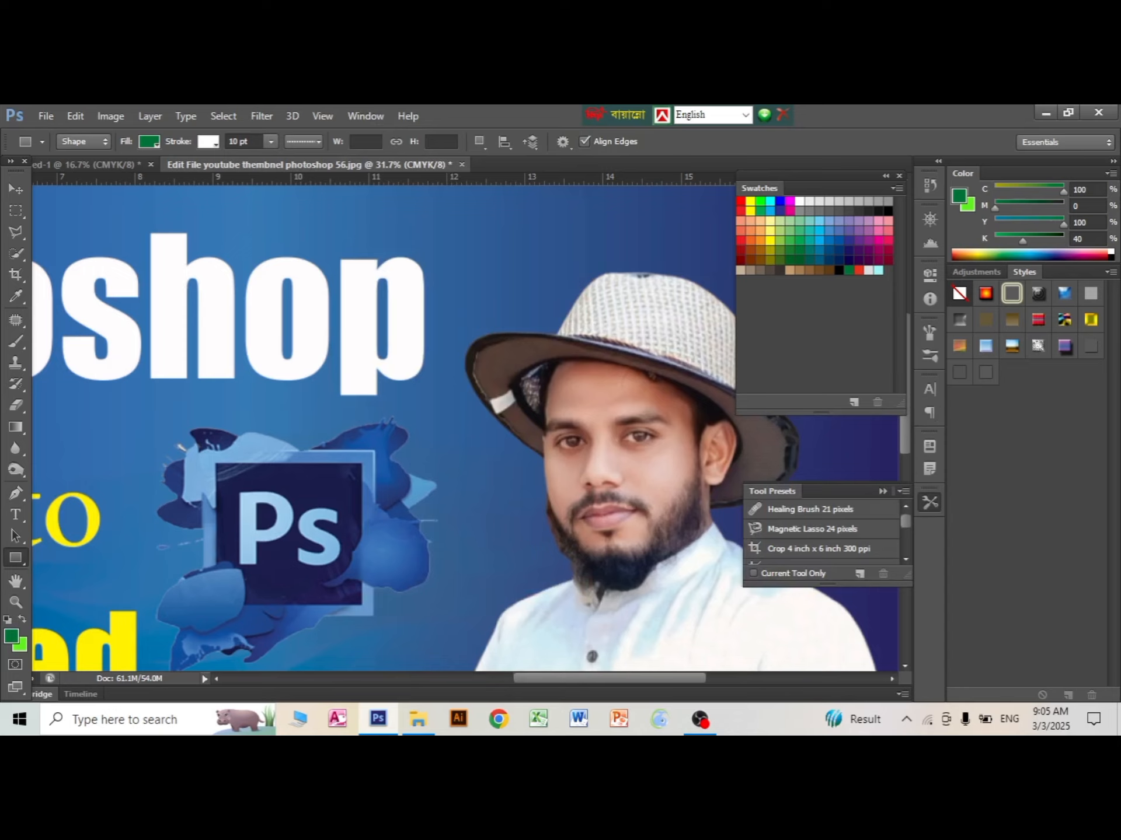
left_click_drag(826, 584, 827, 693)
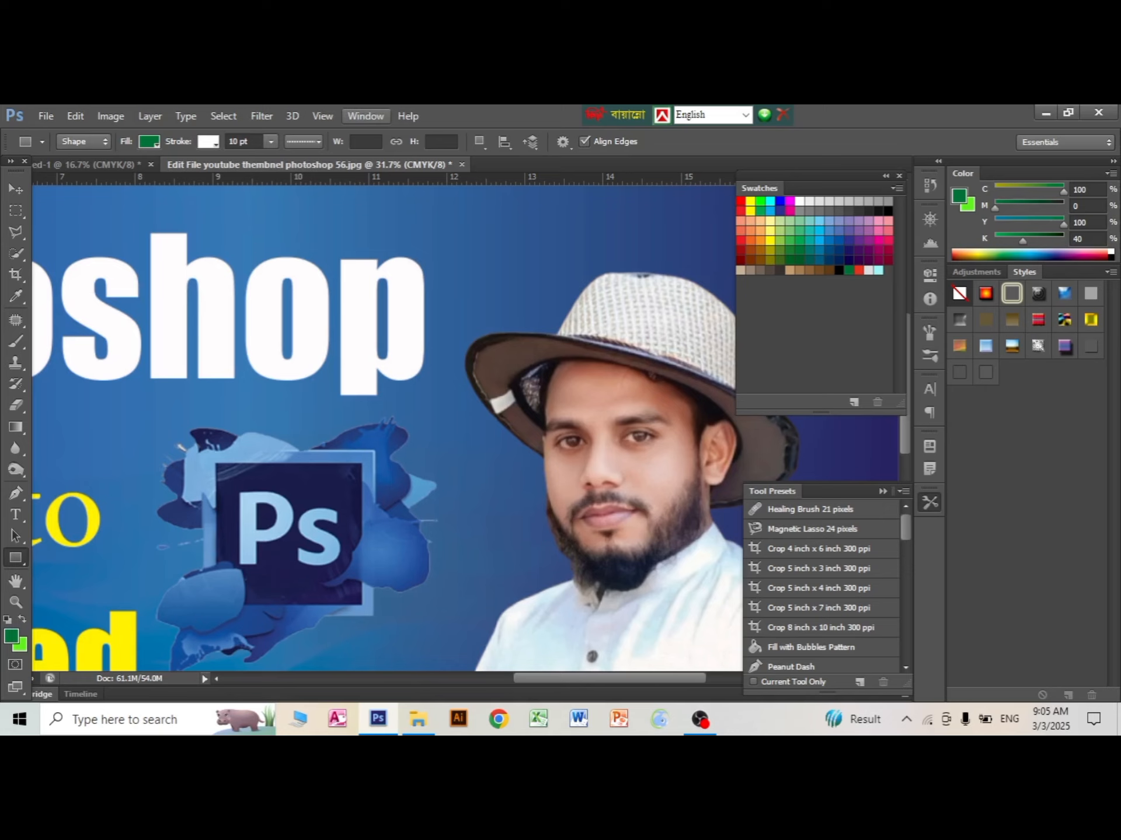
Hide the tool options bar and show it again.
left_click(365, 116)
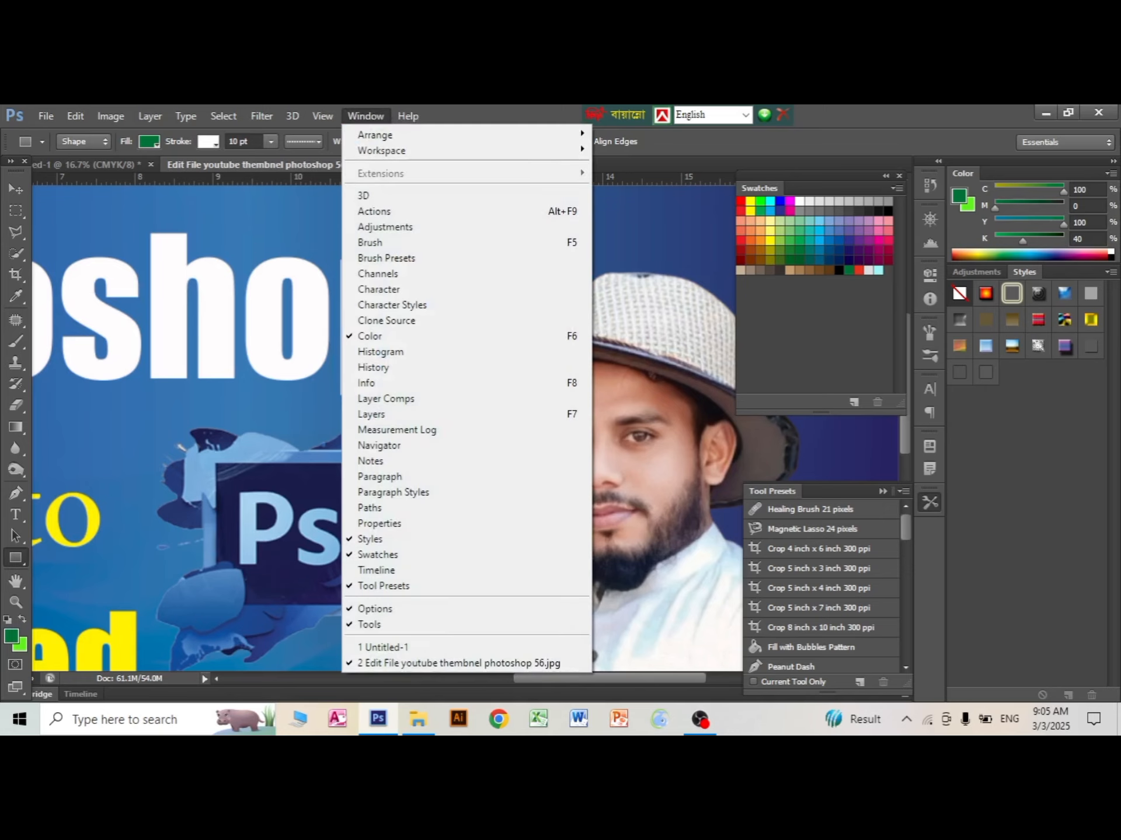
left_click(375, 609)
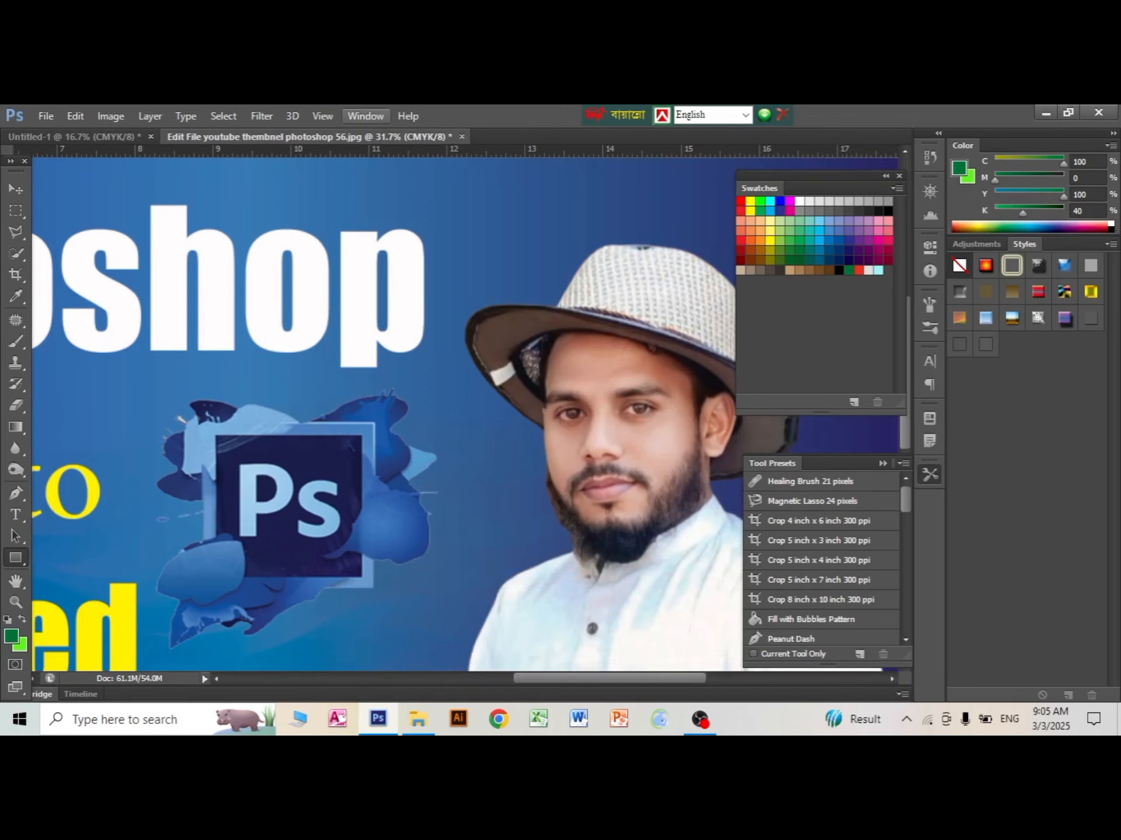
left_click(365, 115)
left_click(375, 609)
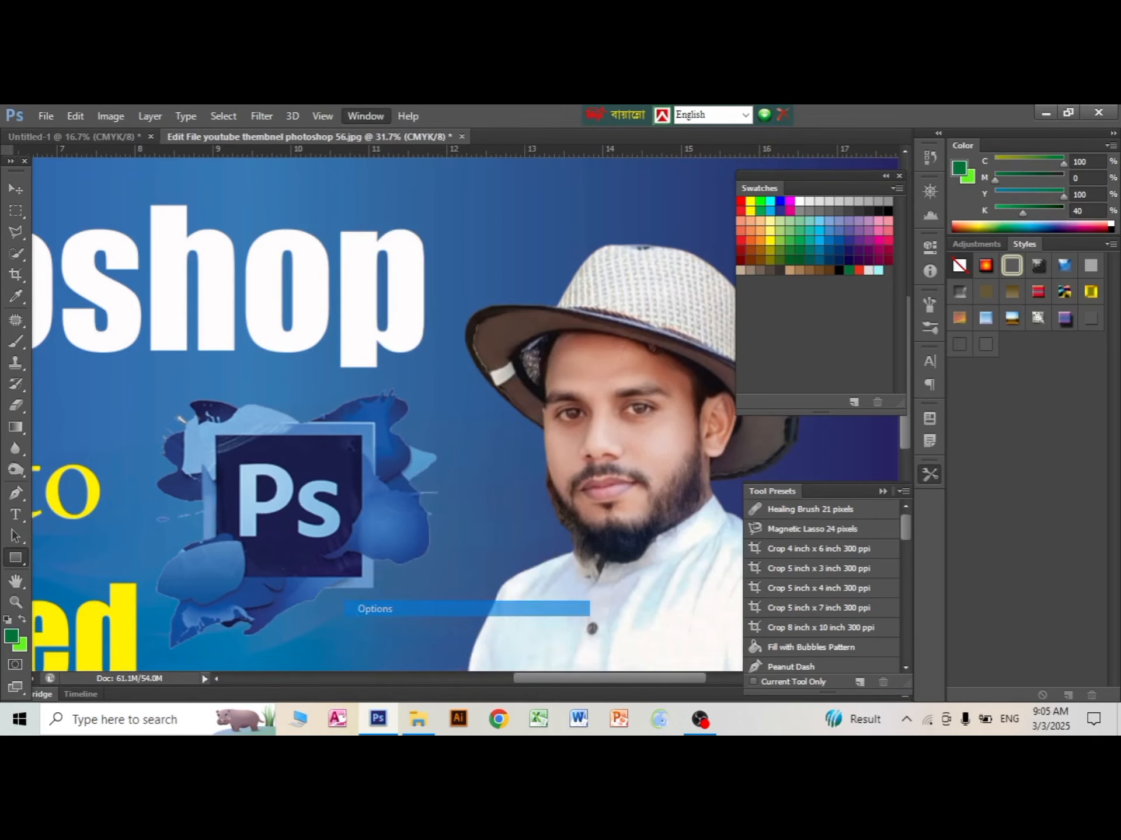
Hide the Tools panel and show it again.
left_click(365, 116)
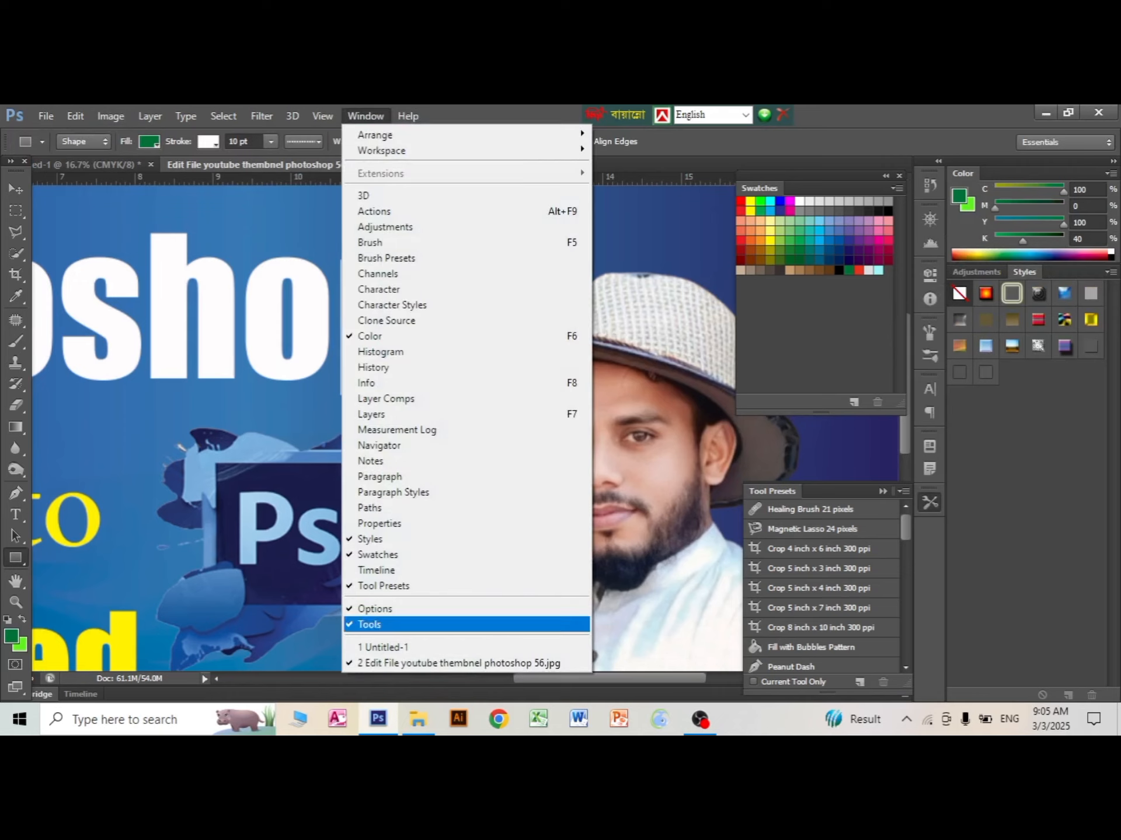
left_click(374, 625)
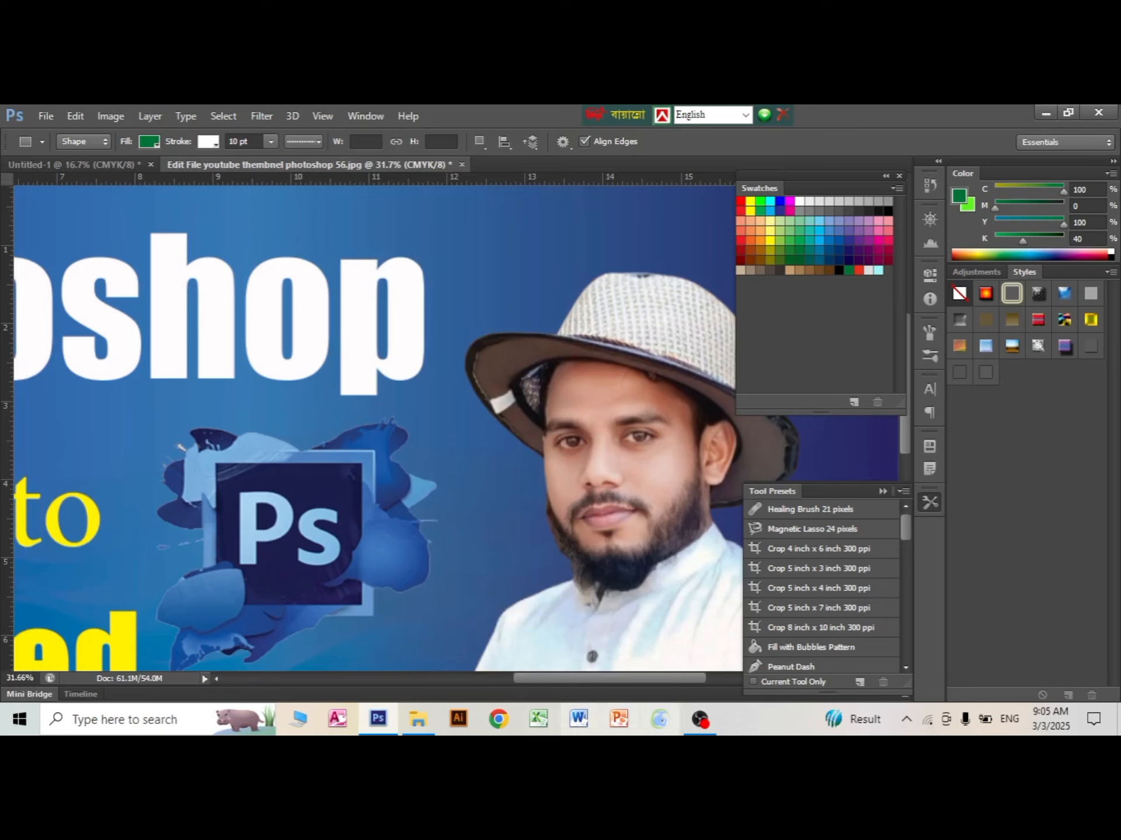
left_click(366, 116)
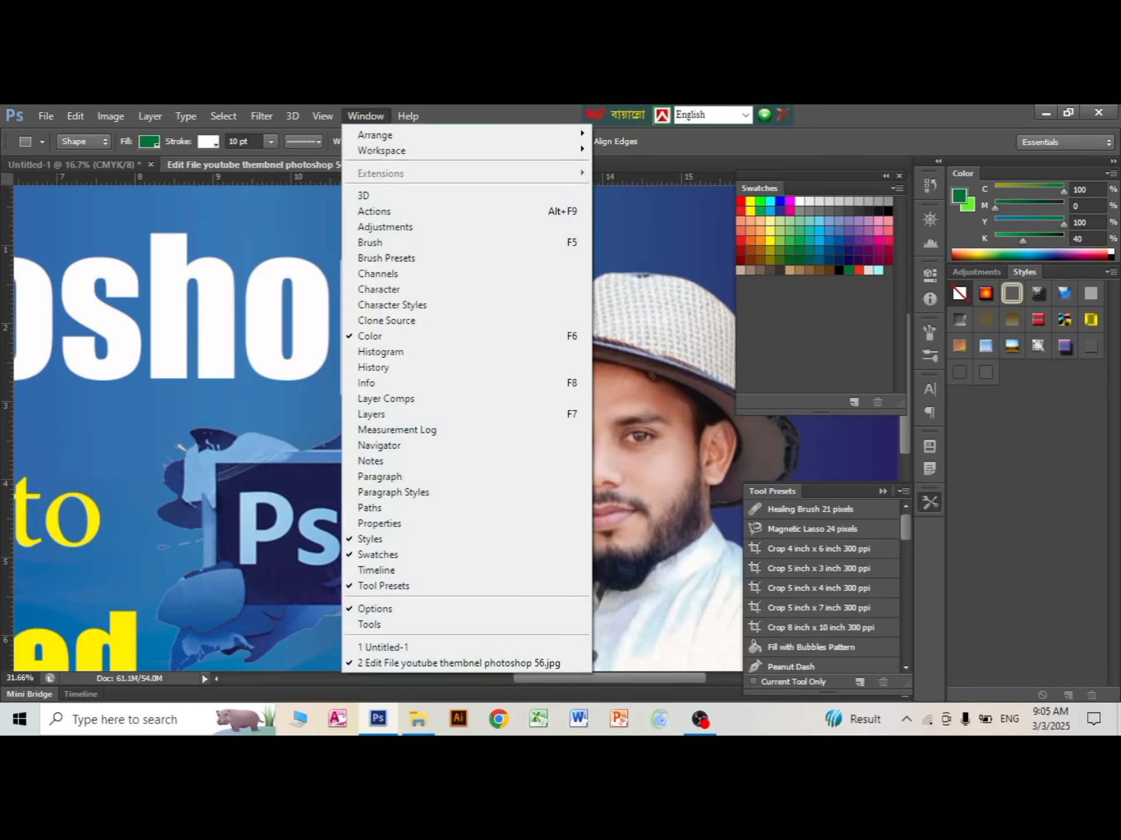
left_click(374, 624)
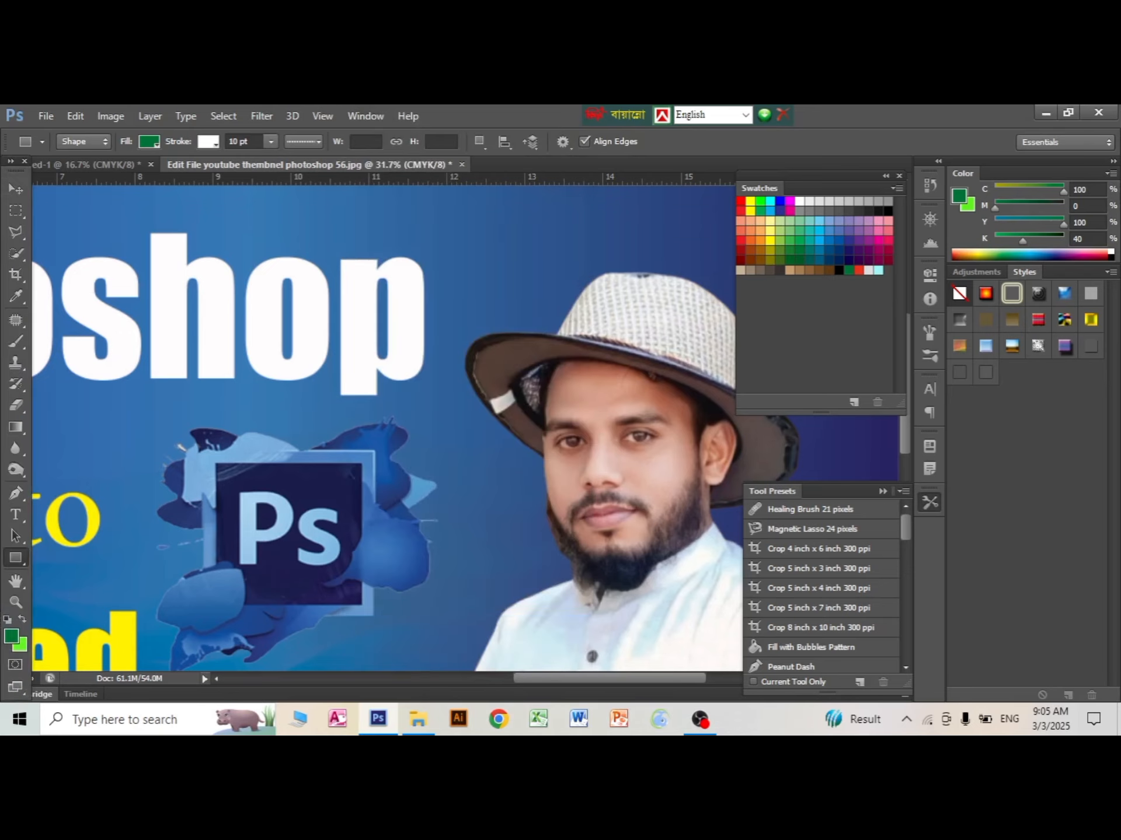